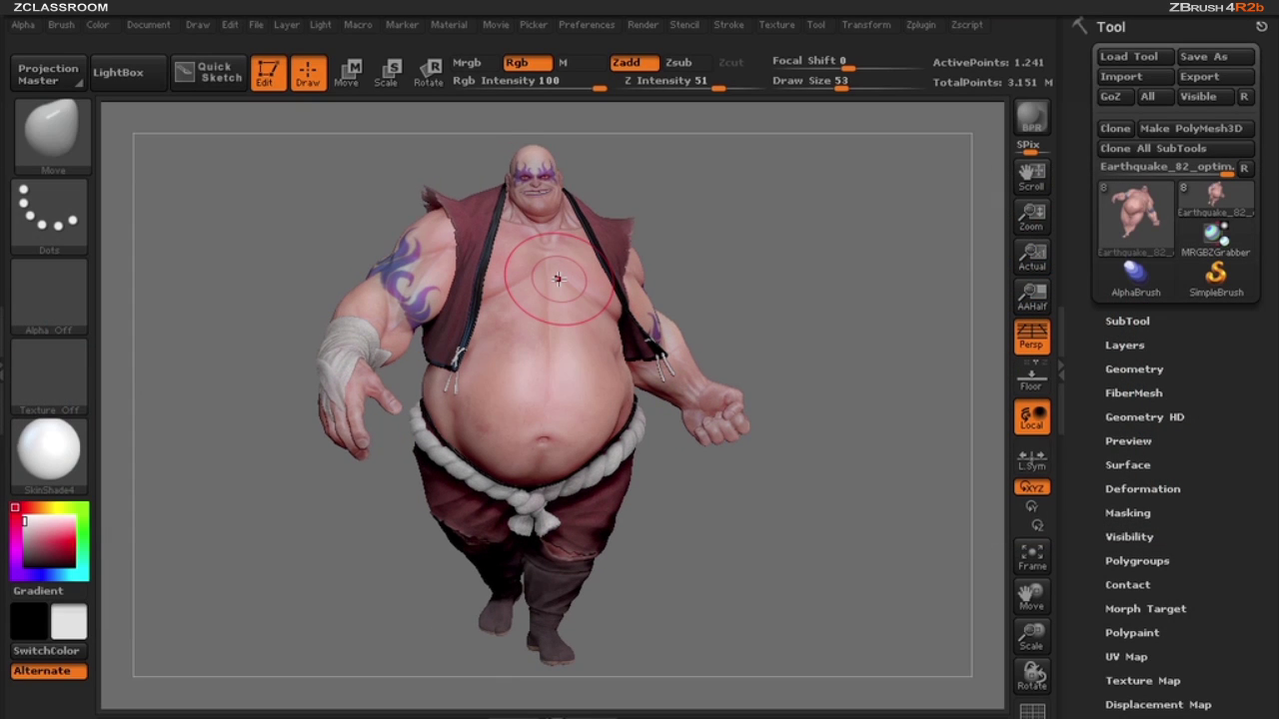
Browse the LightBox projects to find the Earthquake.ZPR project
key("comma")
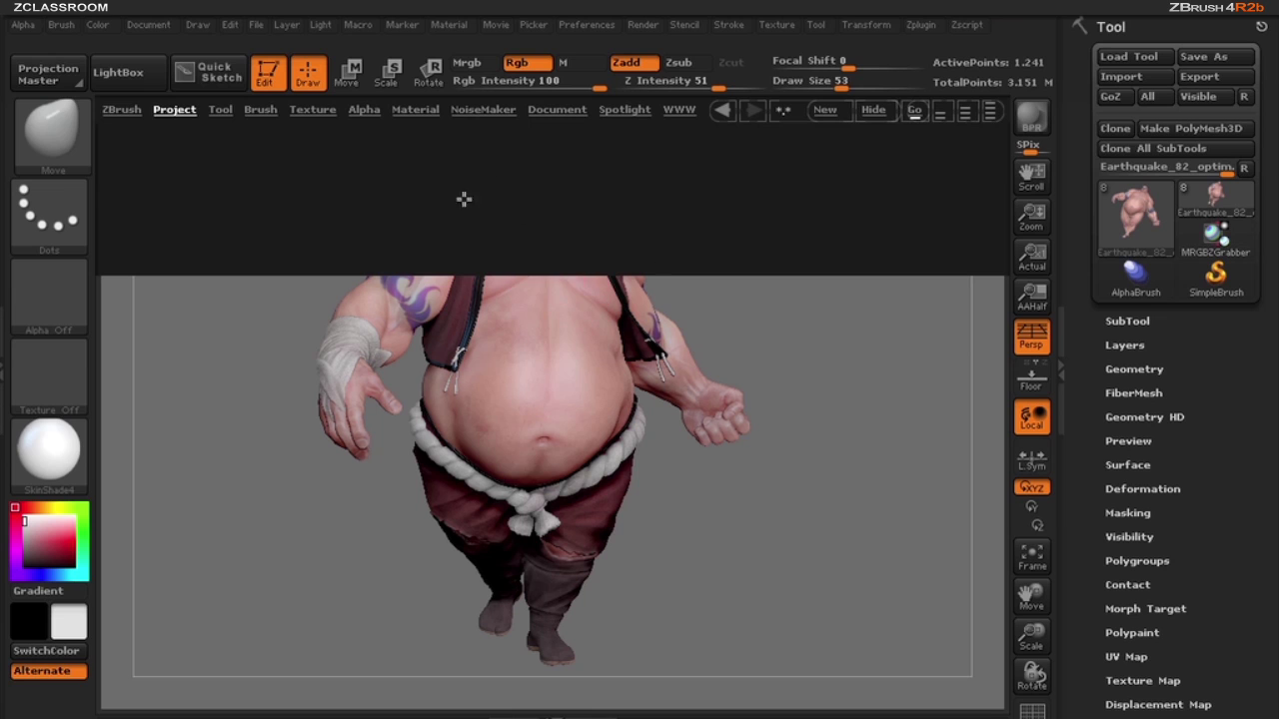
left_click_drag(884, 203, 490, 230)
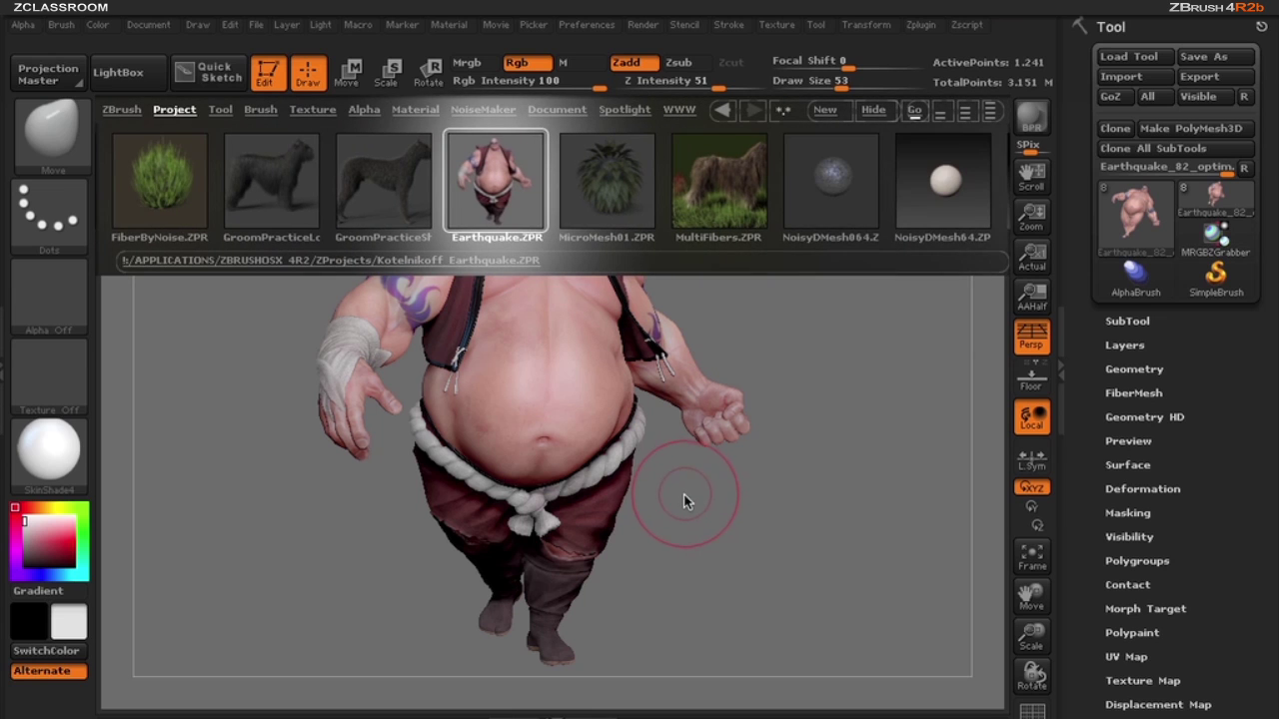
key("comma")
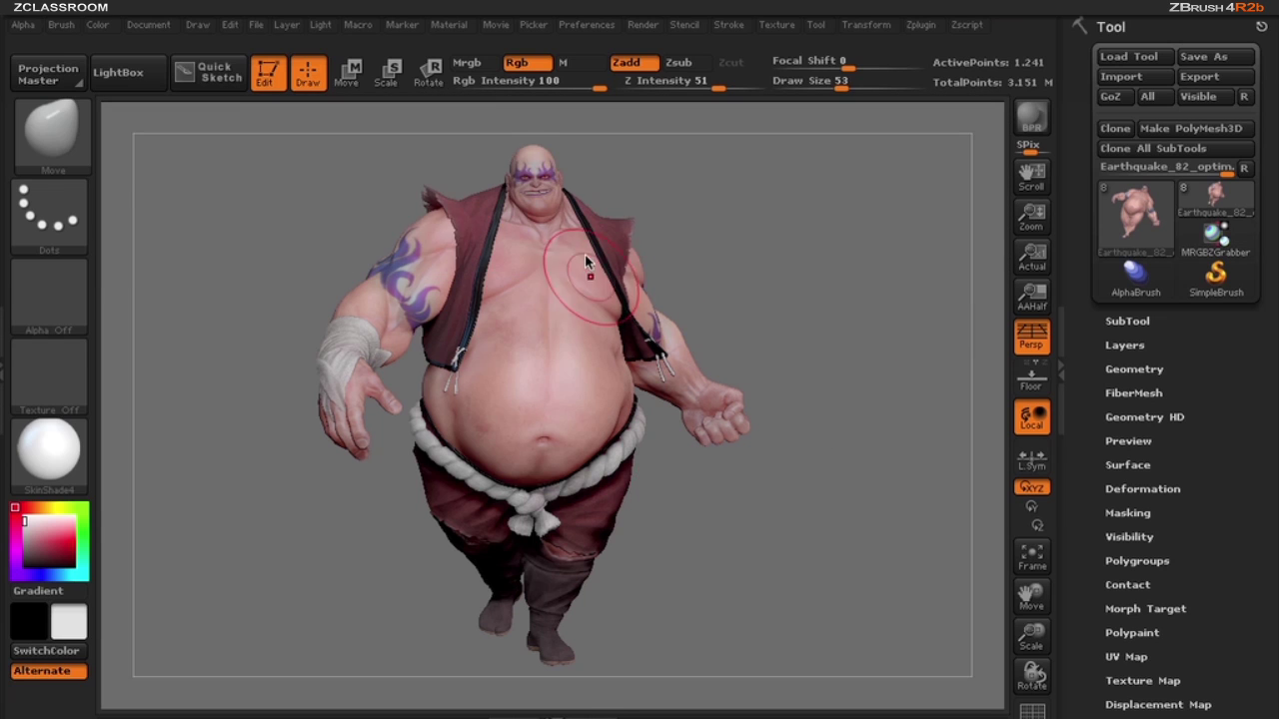
Store a morph target of the character's unmodified body mesh
right_click_drag(582, 226, 604, 380, "alt")
right_click_drag(597, 302, 633, 428, "ctrl")
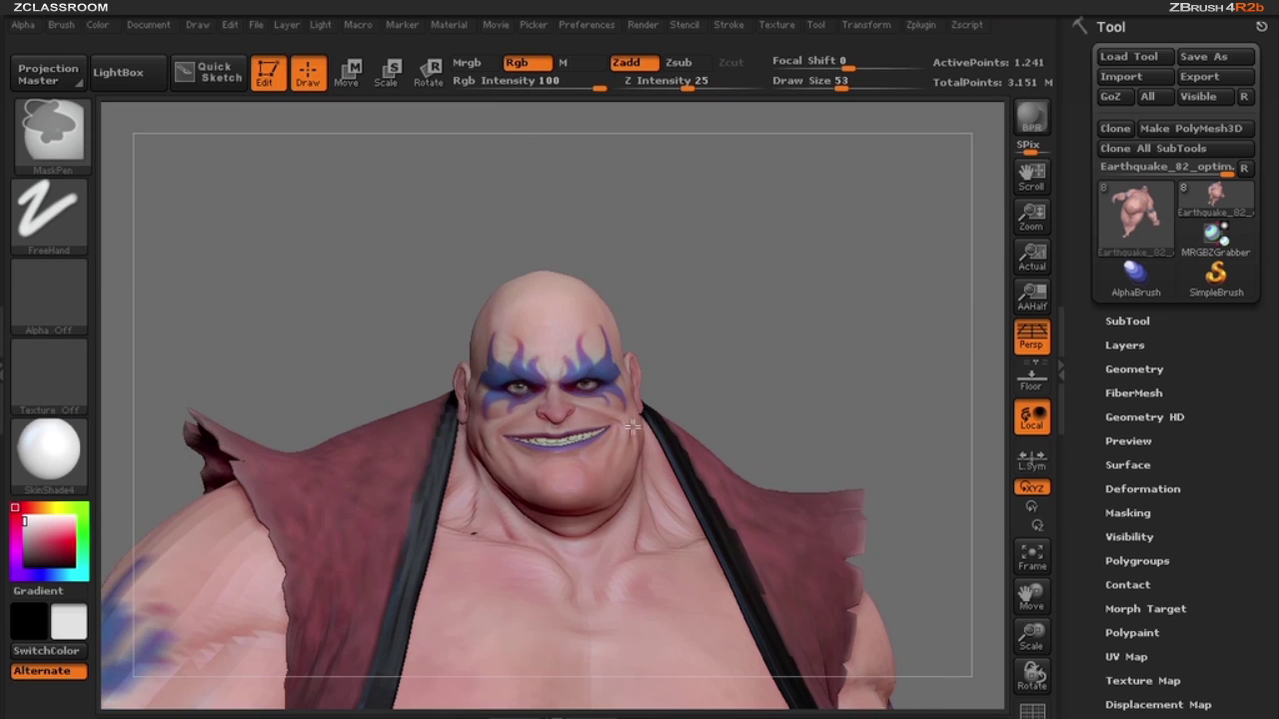
mouse_move(570, 314)
right_mouse_down()
mouse_move(719, 390)
mouse_move(788, 506)
right_mouse_up()
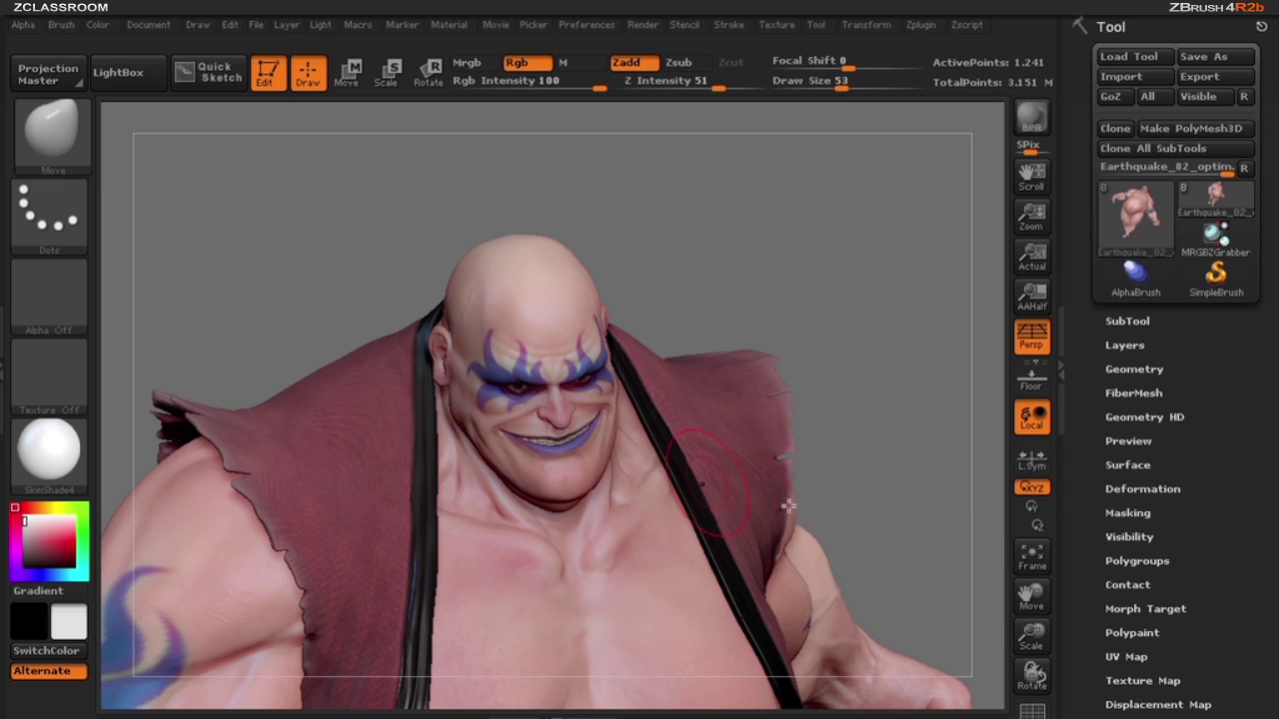
left_click(1179, 608)
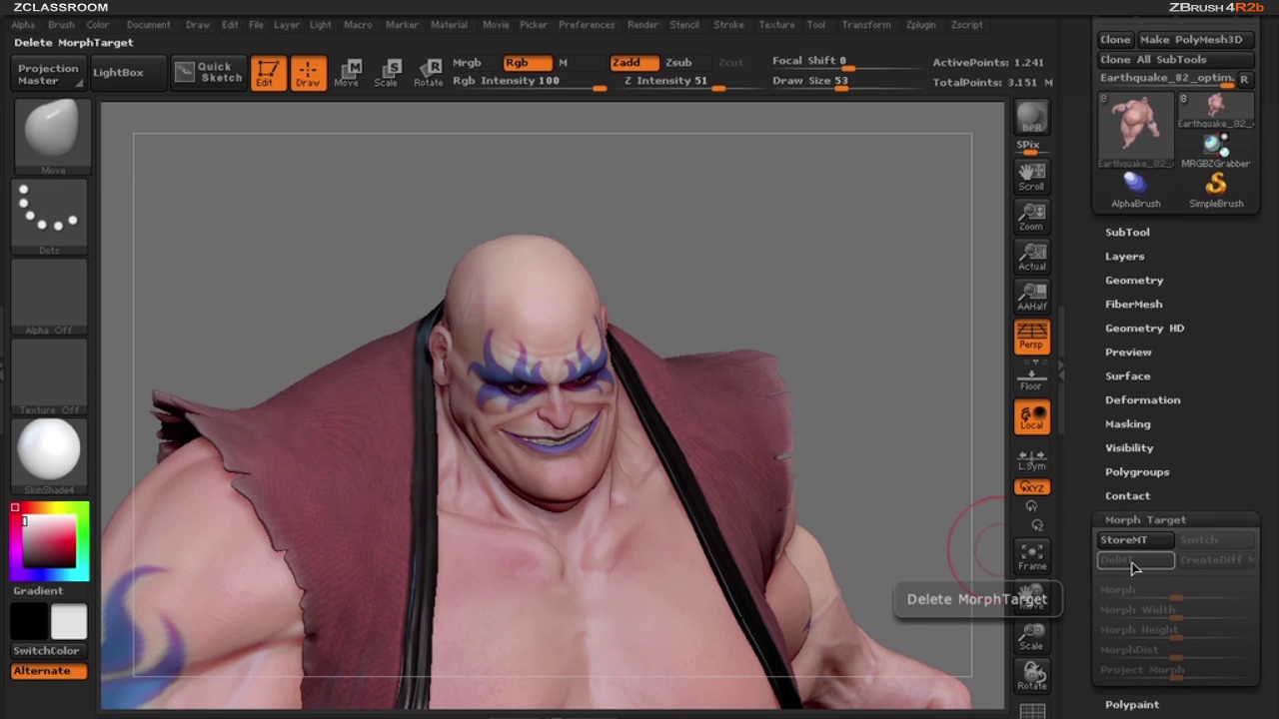
left_click(1123, 539)
Paint a mask strip over the middle of the bald head with the MaskPen at draw size 28
mouse_move(575, 546)
left_mouse_down()
mouse_move(550, 272)
mouse_move(557, 280)
left_mouse_up()
right_click_drag(531, 246, 532, 248, "ctrl")
right_click_drag(602, 321, 597, 340)
key("s")
mouse_move(597, 342)
left_mouse_down()
mouse_move(584, 339)
mouse_move(591, 309)
mouse_move(598, 353)
mouse_move(594, 324)
left_mouse_up()
key("s")
right_click_drag(605, 362, 645, 324)
mouse_move(527, 380)
left_mouse_down("ctrl")
mouse_move(510, 357)
mouse_move(533, 373)
left_mouse_up("ctrl")
Paint mask patches on the sides of the head above the ears
right_click_drag(734, 350, 644, 336)
left_click_drag(643, 336, 667, 362)
key("ctrl")
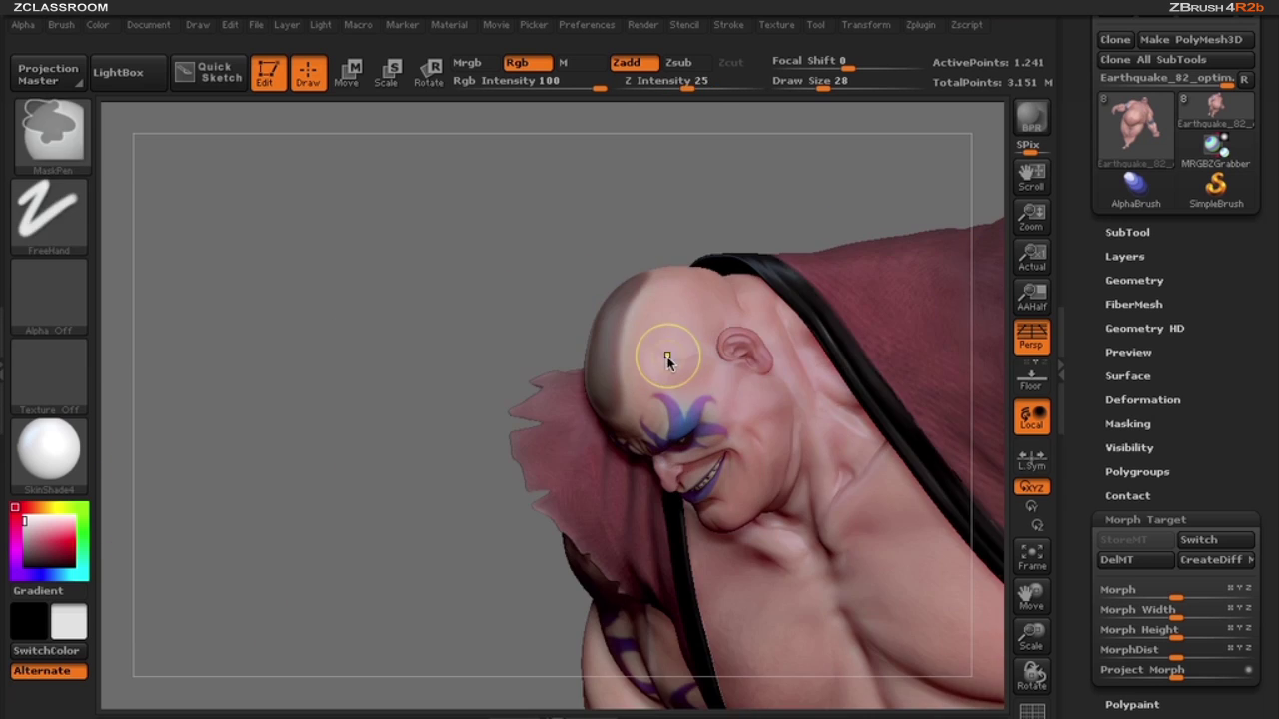
left_click_drag(689, 314, 667, 372, "ctrl")
mouse_move(719, 193)
left_mouse_down()
mouse_move(658, 193)
mouse_move(828, 191)
left_mouse_up()
Invert the mask and inflate the painted hair areas into thick lumps on the head
left_click(825, 286)
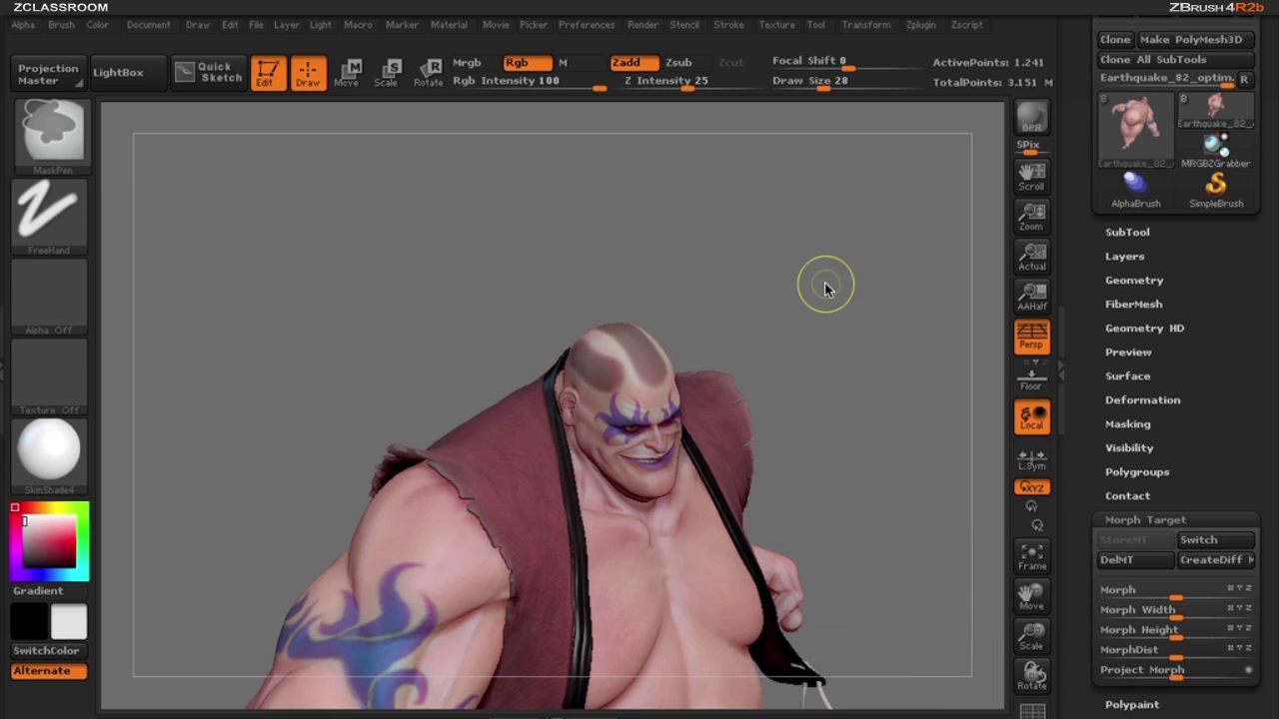
left_click(1159, 401)
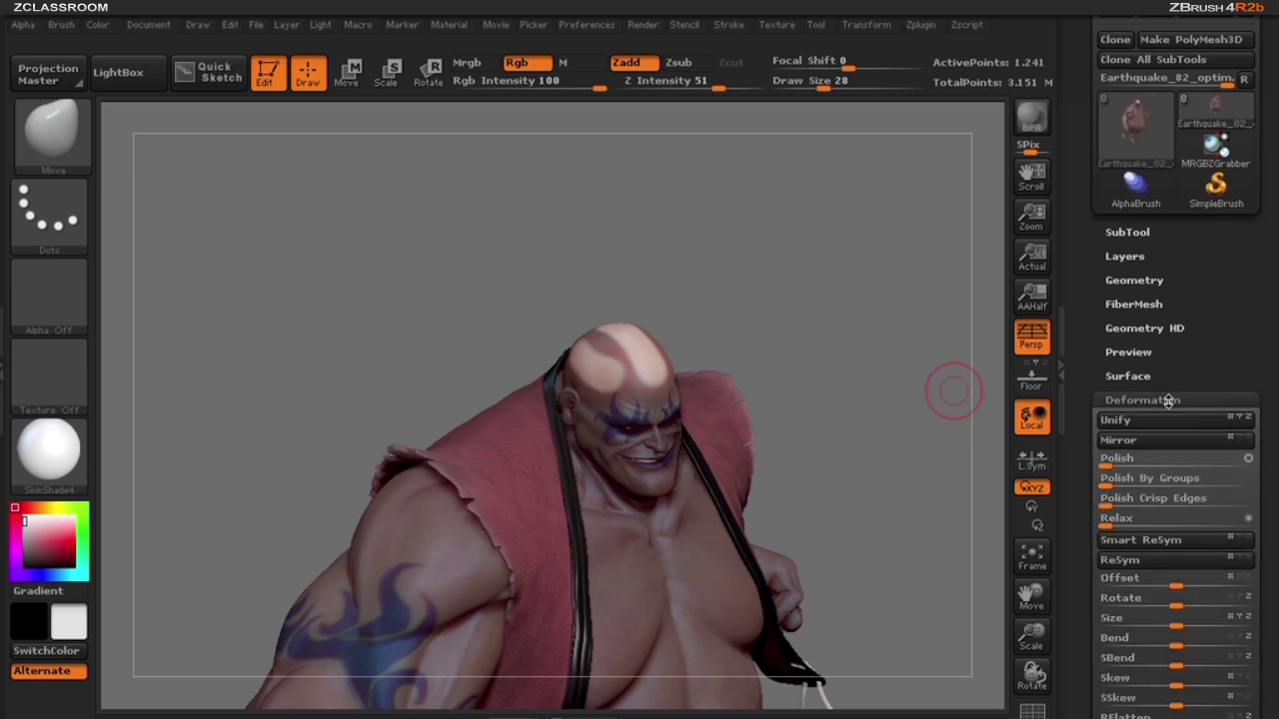
left_click_drag(1193, 520, 1208, 521)
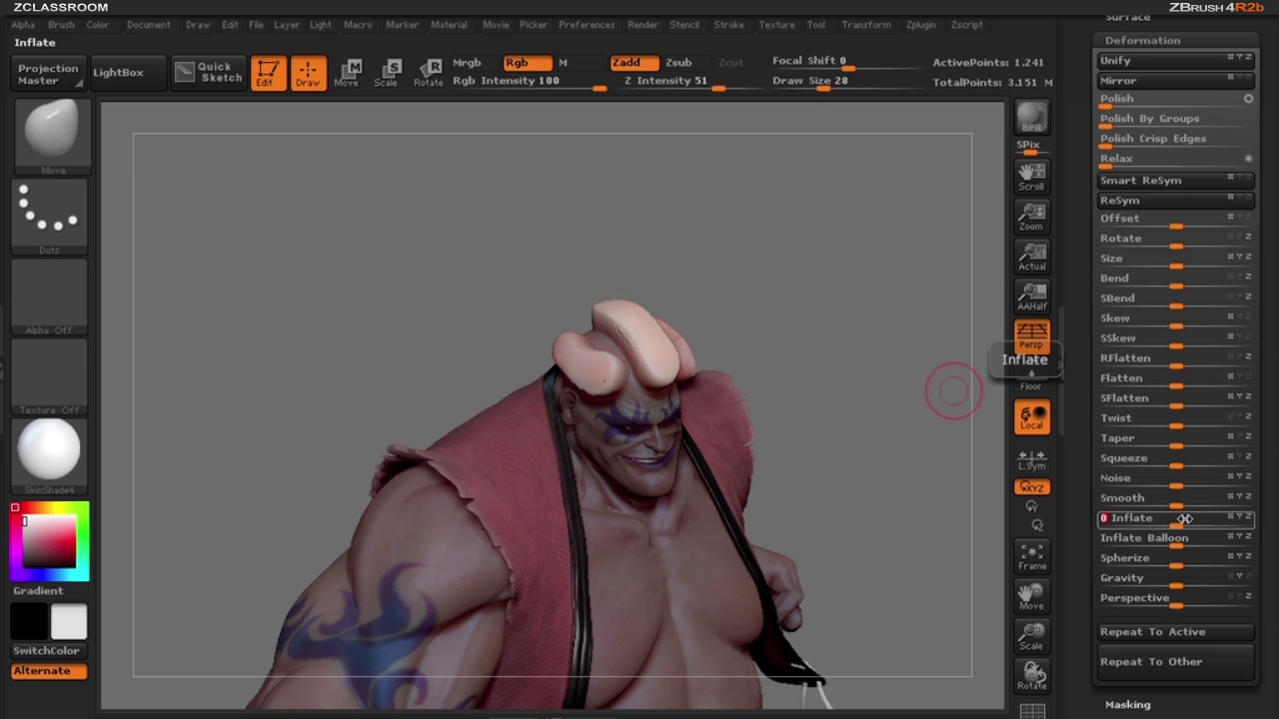
Pull the inflated middle strip up into a tall crest and shape it with the Move brush at draw size 76
left_click_drag(842, 454, 869, 416)
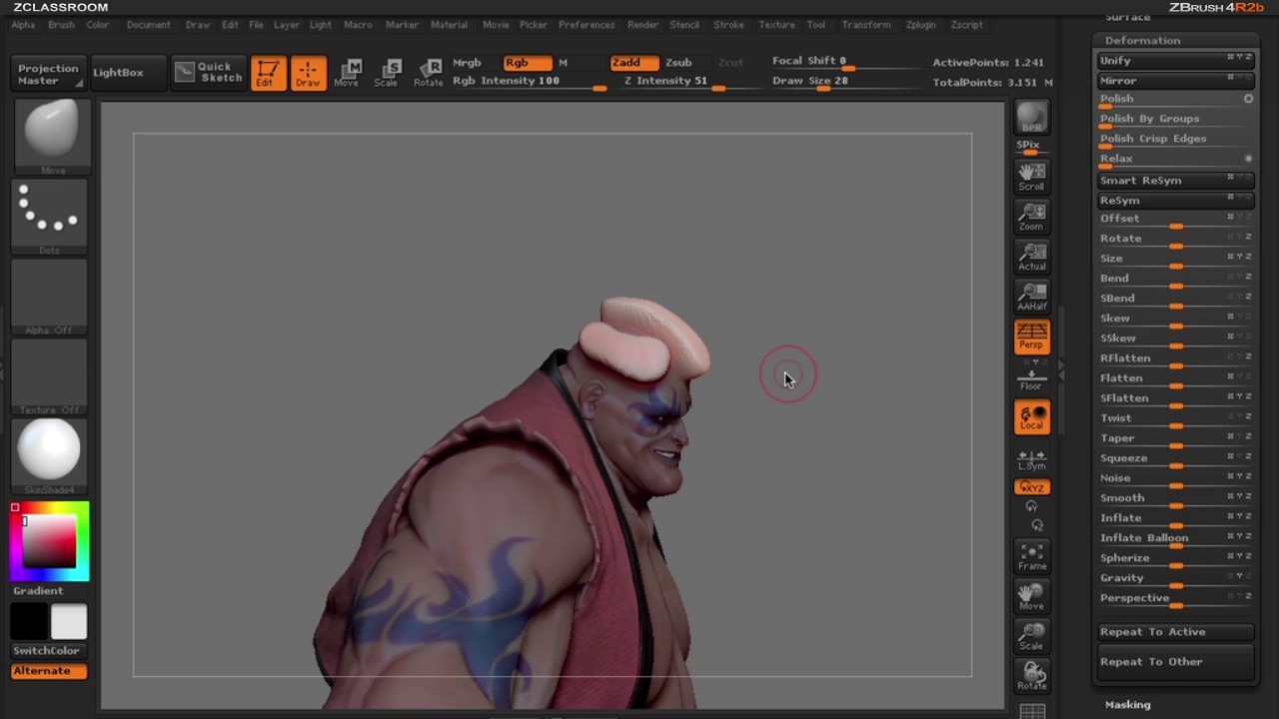
key("bracketright")
right_click_drag(796, 365, 803, 370, "ctrl")
key("s")
left_click_drag(803, 369, 820, 370)
mouse_move(674, 293)
left_mouse_down()
mouse_move(680, 278)
mouse_move(614, 251)
left_mouse_up()
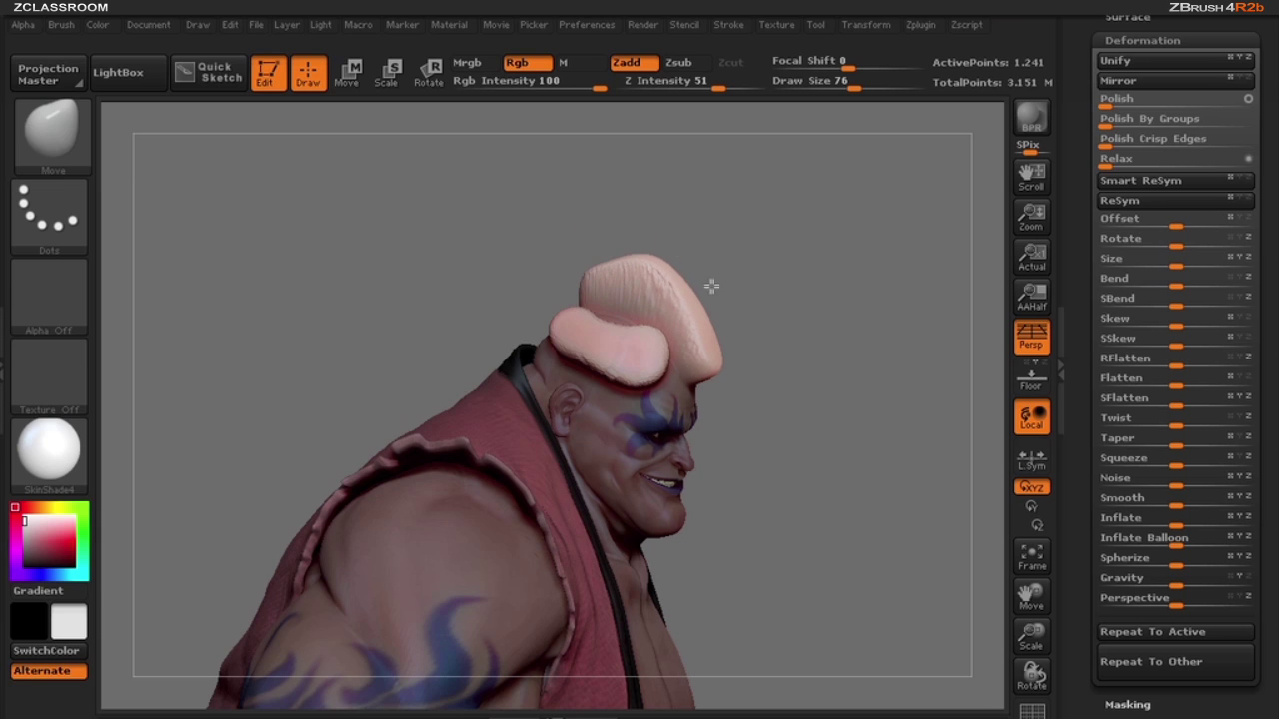
mouse_move(756, 329)
left_mouse_down()
mouse_move(759, 340)
mouse_move(718, 268)
left_mouse_up()
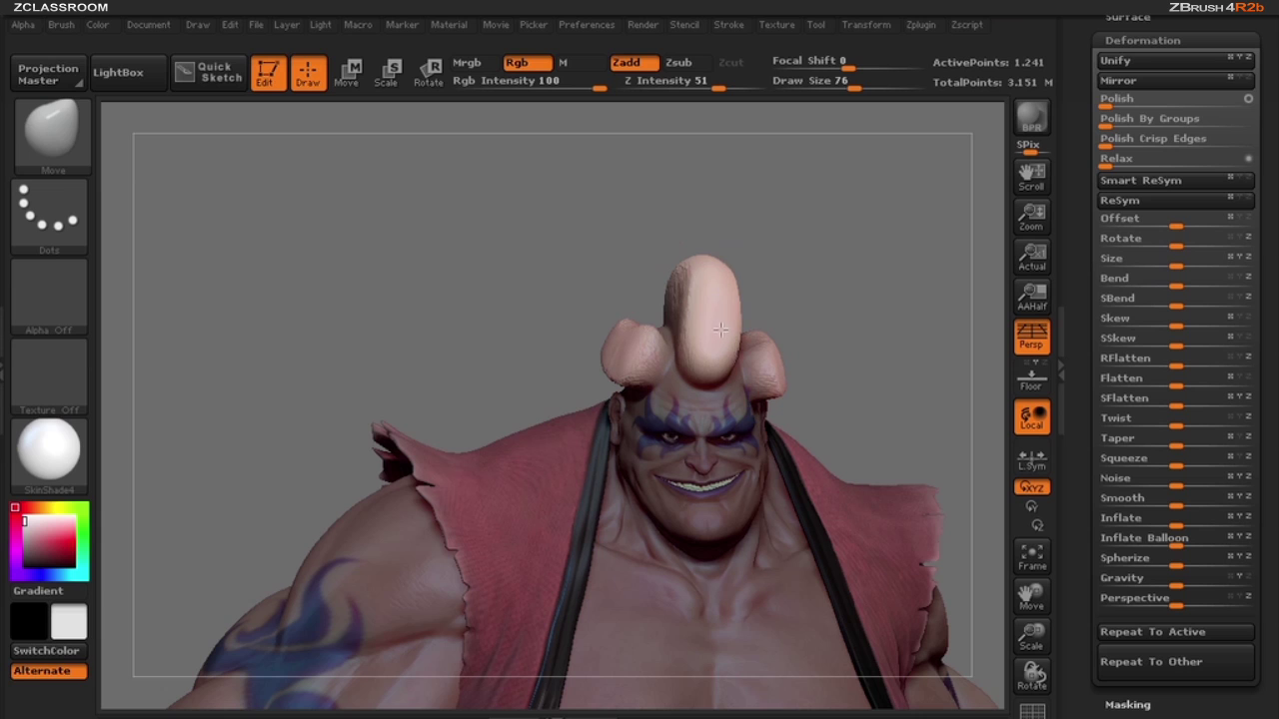
mouse_move(833, 271)
left_mouse_down()
mouse_move(729, 334)
mouse_move(740, 333)
mouse_move(729, 346)
left_mouse_up()
left_click_drag(722, 295, 715, 298)
left_click_drag(847, 302, 748, 311)
Refine the crest and side lumps with the Move brush at draw size 45, and clear the mask
key("bracketleft")
key("bracketleft")
key("bracketleft")
left_click_drag(541, 338, 545, 336)
left_click_drag(779, 363, 468, 324)
left_click_drag(711, 342, 842, 315)
left_click_drag(549, 312, 803, 342, "alt")
left_click_drag(751, 277, 894, 590, "ctrl")
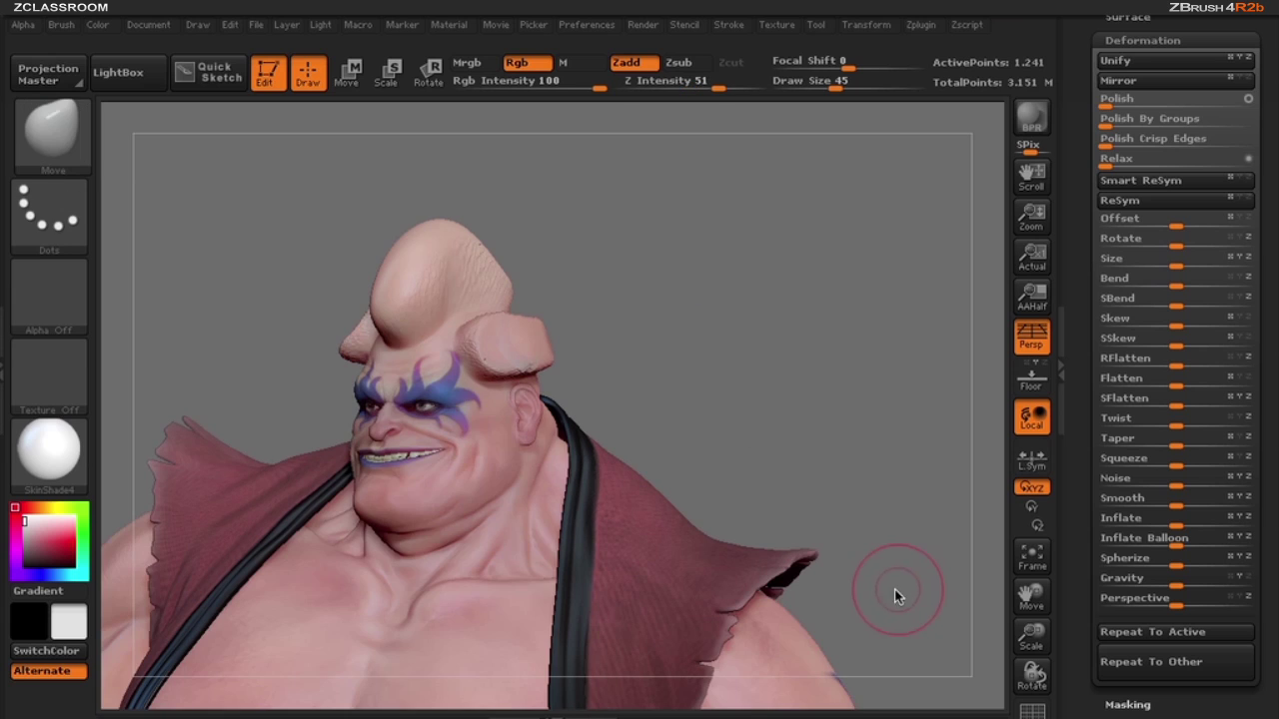
Switch the mesh back to its stored morph target, the bald head
left_click(1142, 40)
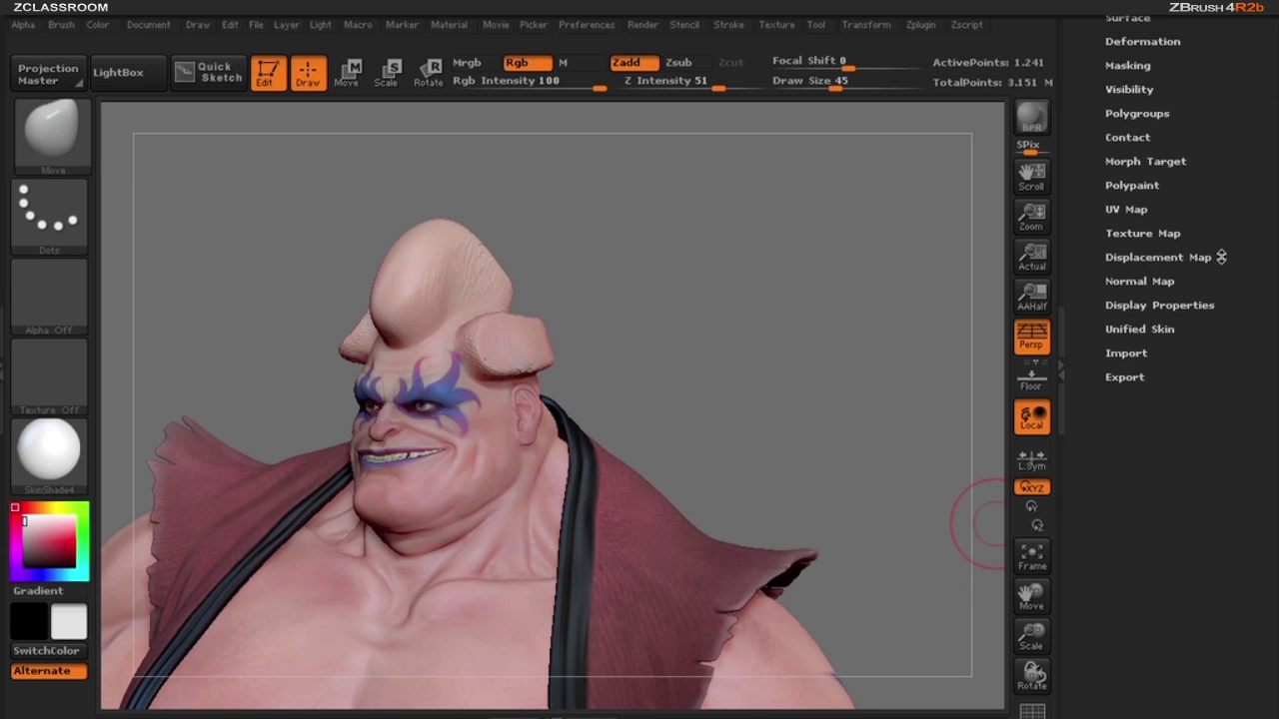
left_click(1165, 161)
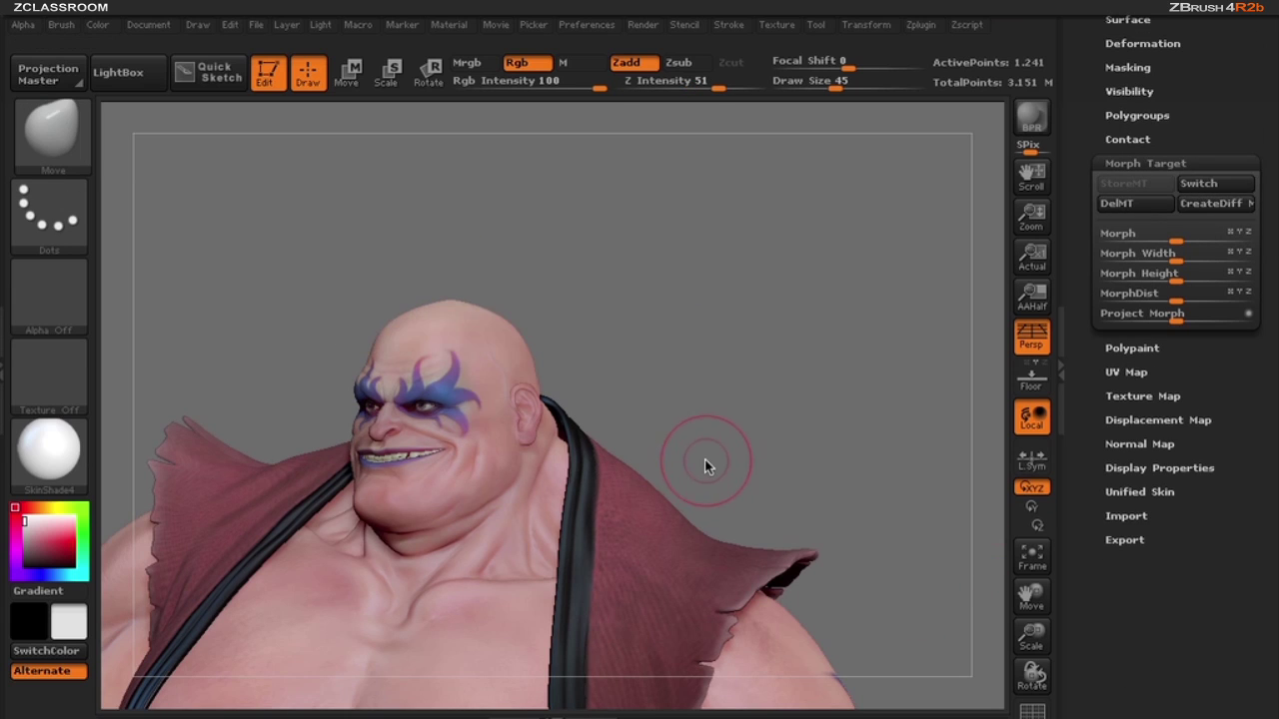
left_click_drag(799, 370, 425, 361)
right_click_drag(412, 341, 522, 337, "alt")
Turn on the FiberMesh preview for the body mesh
left_click(1173, 164)
left_click_drag(1225, 120, 1232, 340)
left_click(1158, 255)
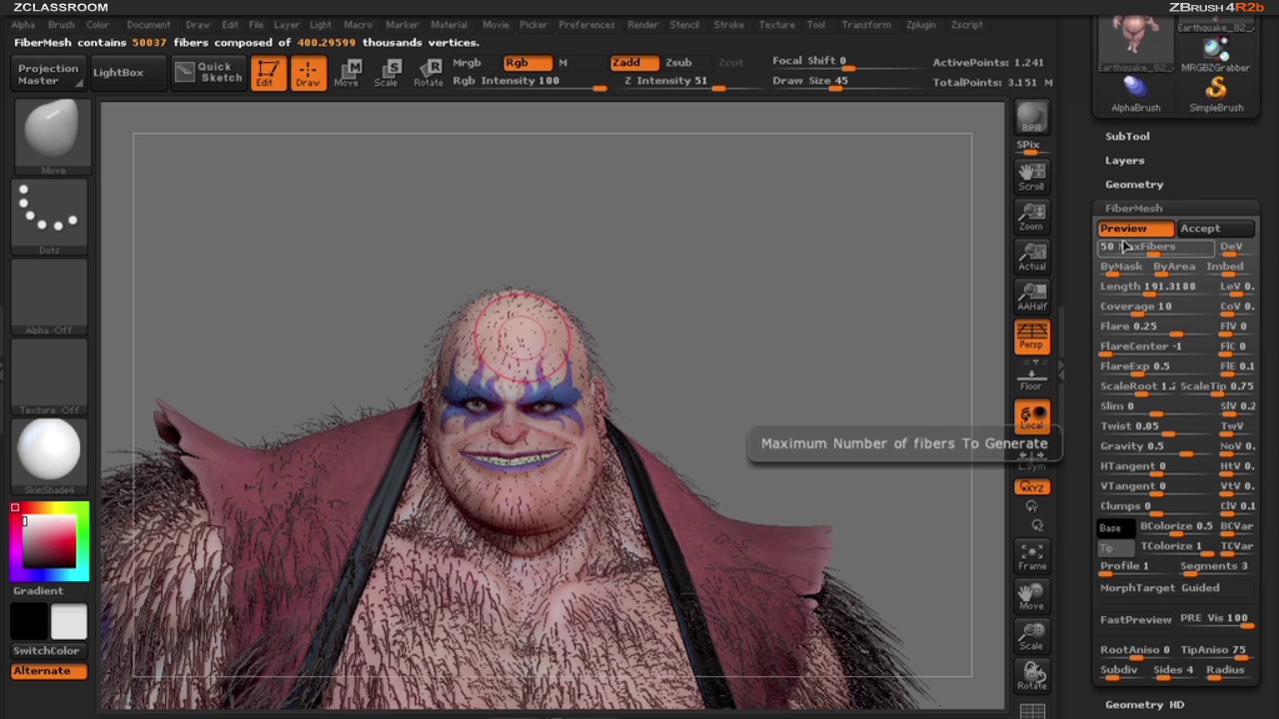
Make the fibers follow the sculpted hair shape by enabling MorphTarget Guided
right_click_drag(889, 505, 813, 479, "ctrl")
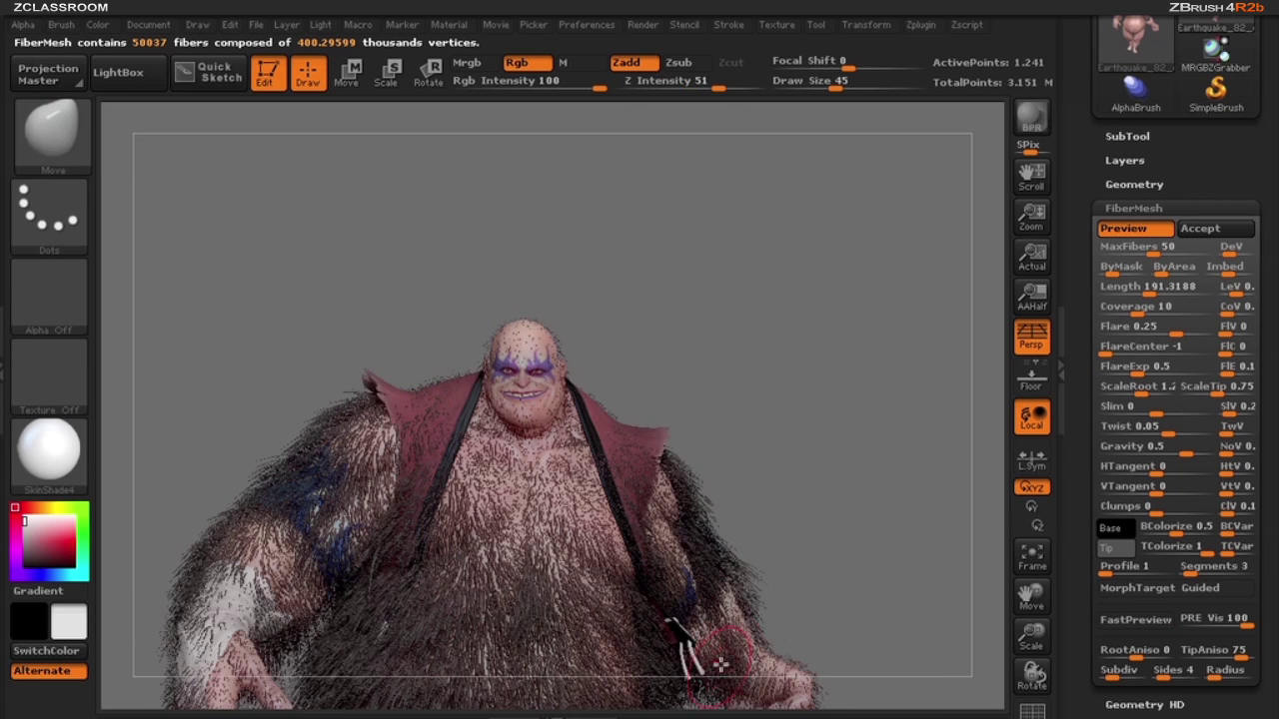
right_click_drag(791, 435, 850, 533, "ctrl")
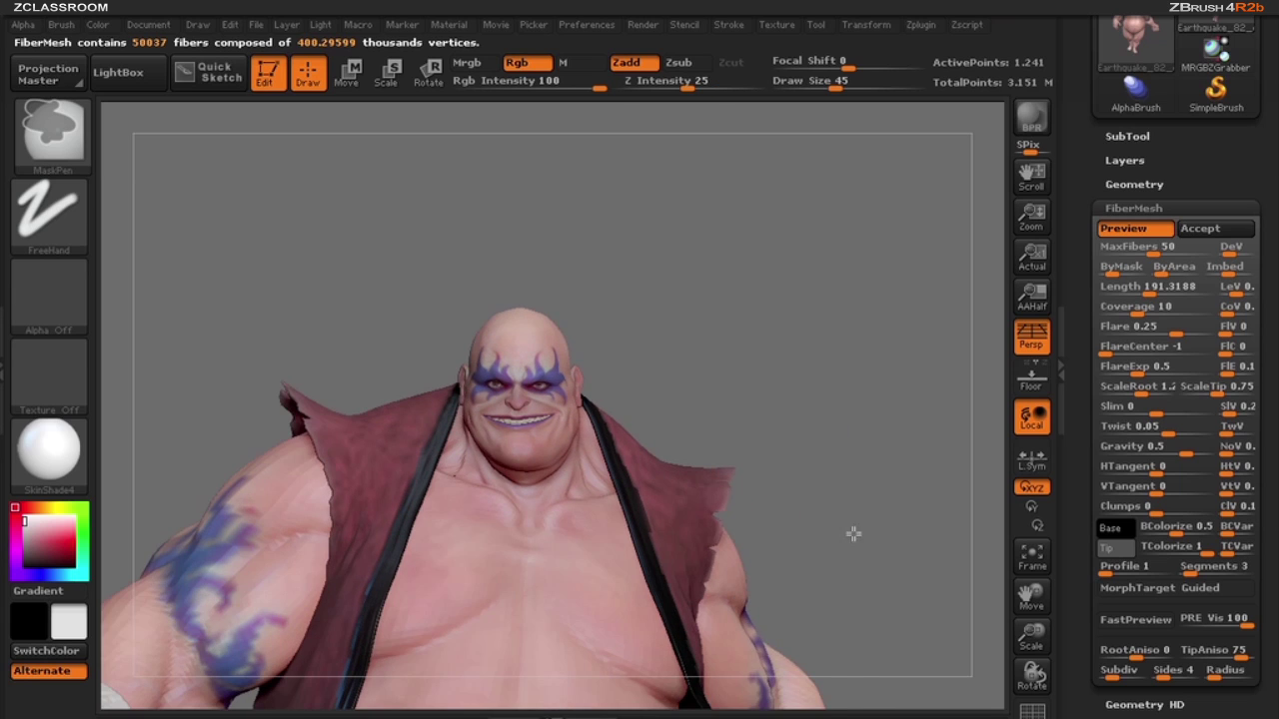
left_click(1164, 591)
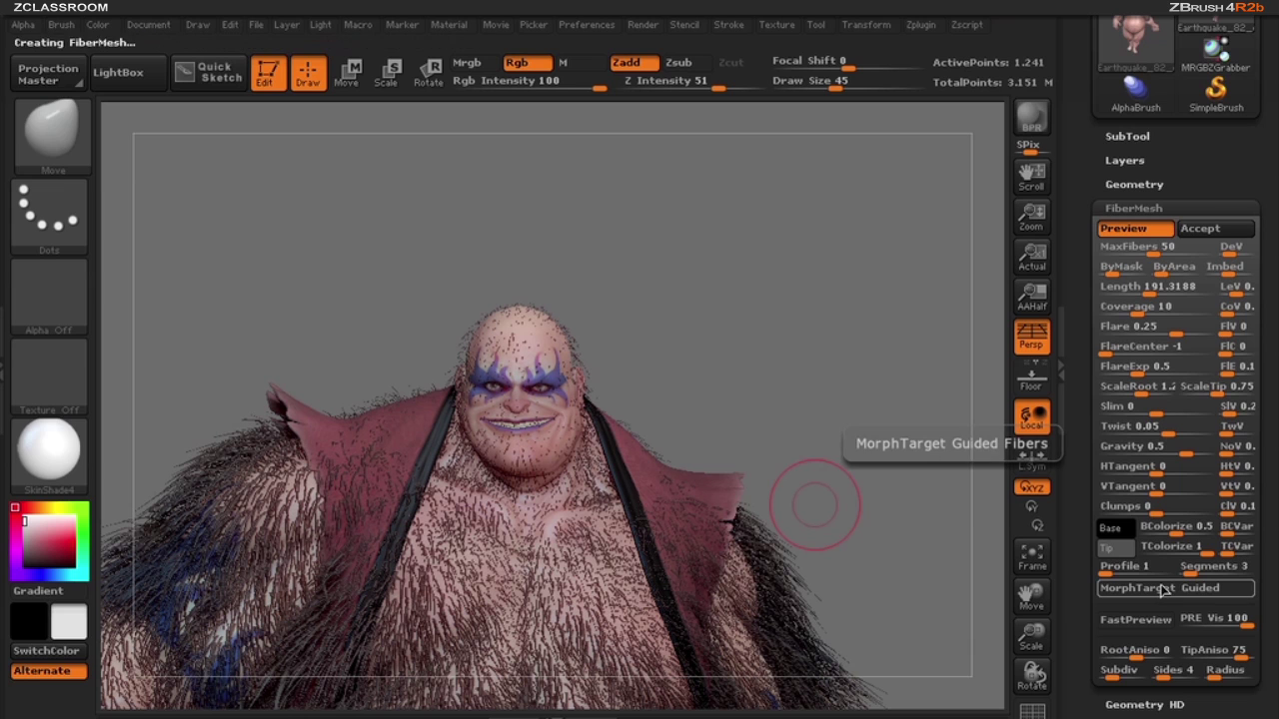
mouse_move(798, 403)
left_mouse_down()
mouse_move(695, 385)
mouse_move(802, 396)
mouse_move(693, 329)
mouse_move(725, 422)
mouse_move(489, 330)
left_mouse_up()
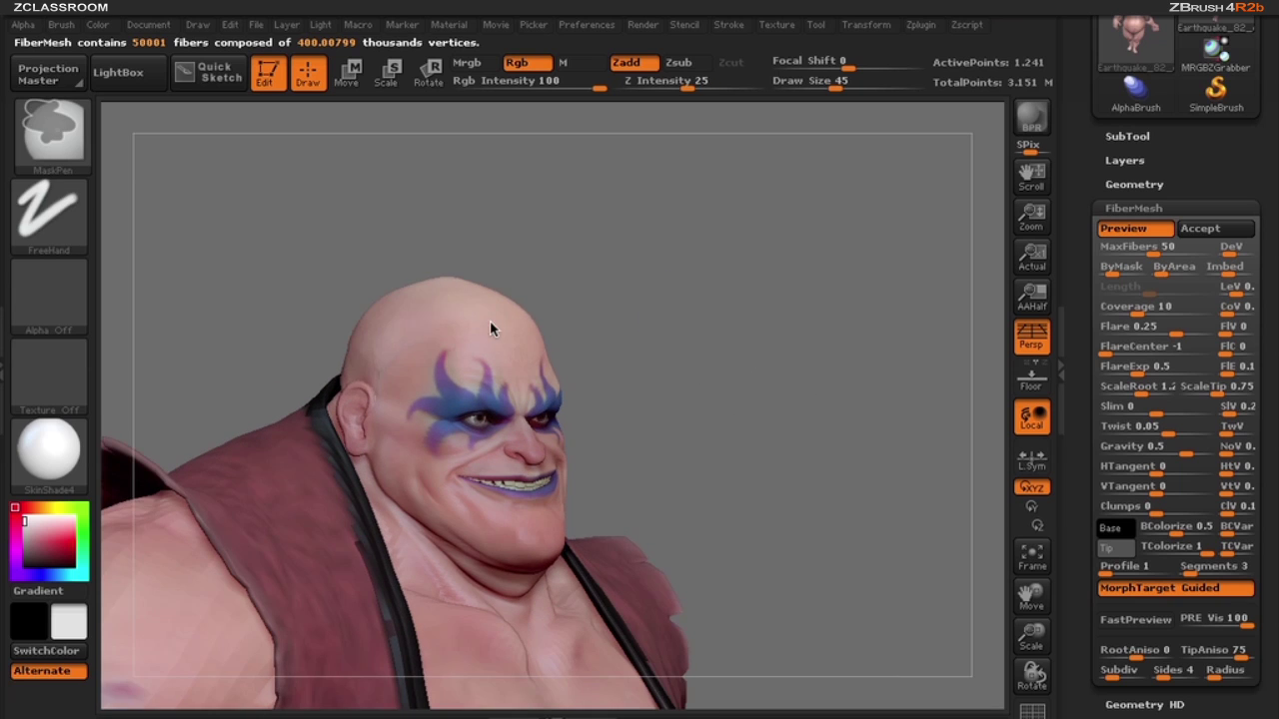
left_click_drag(712, 358, 748, 390, "alt")
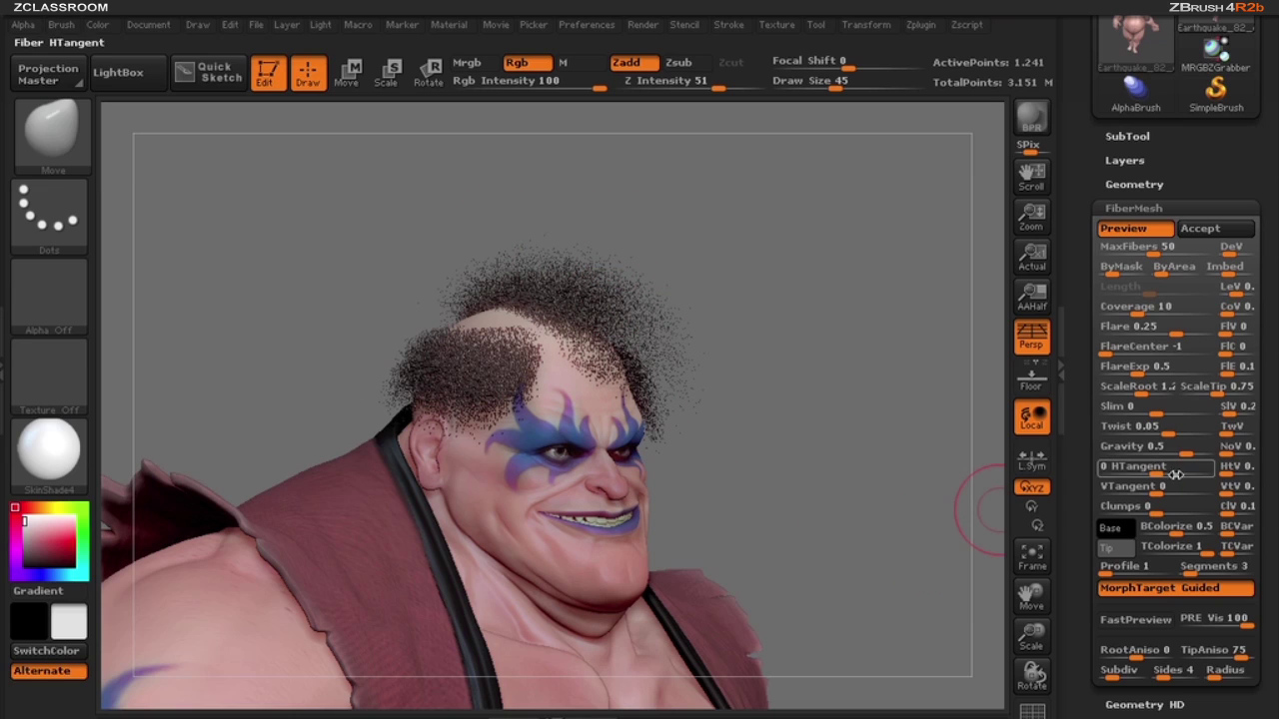
Set the fibers' gravity and length variation to 0, coverage to about 53.26 and maximum fibers to about 104.55
left_click_drag(1181, 448, 1162, 451)
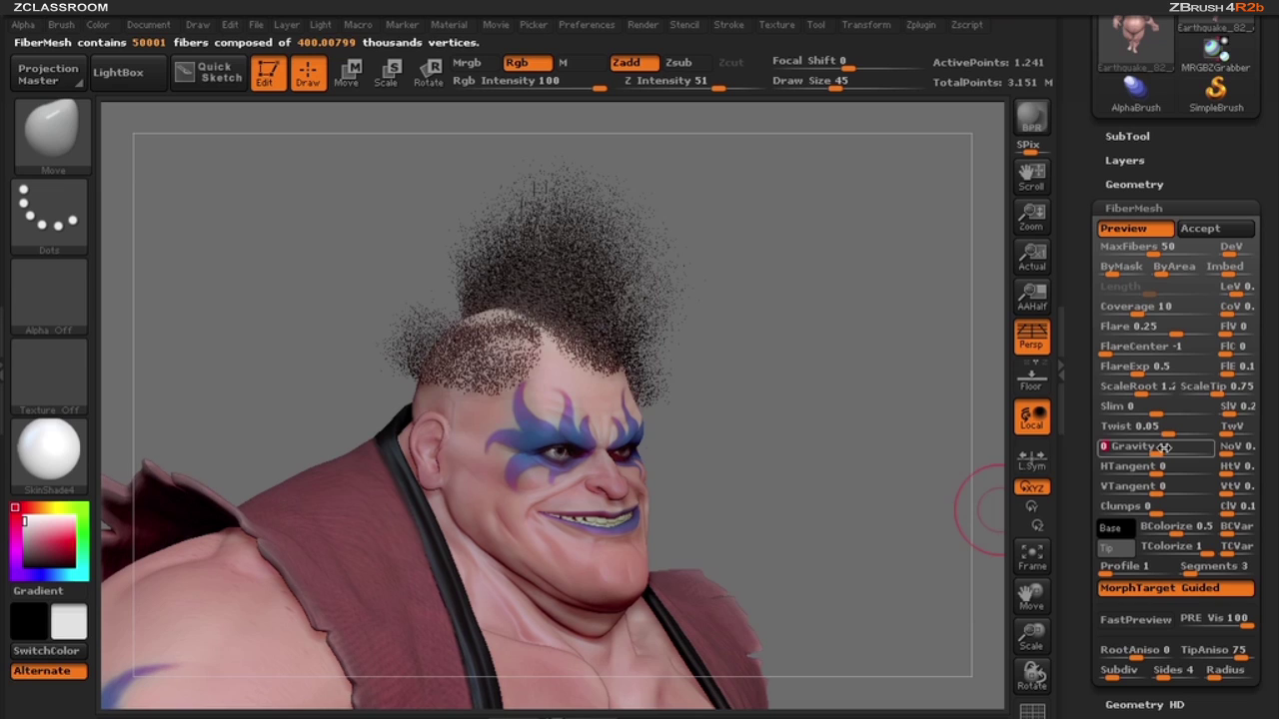
left_click_drag(1236, 290, 1230, 292)
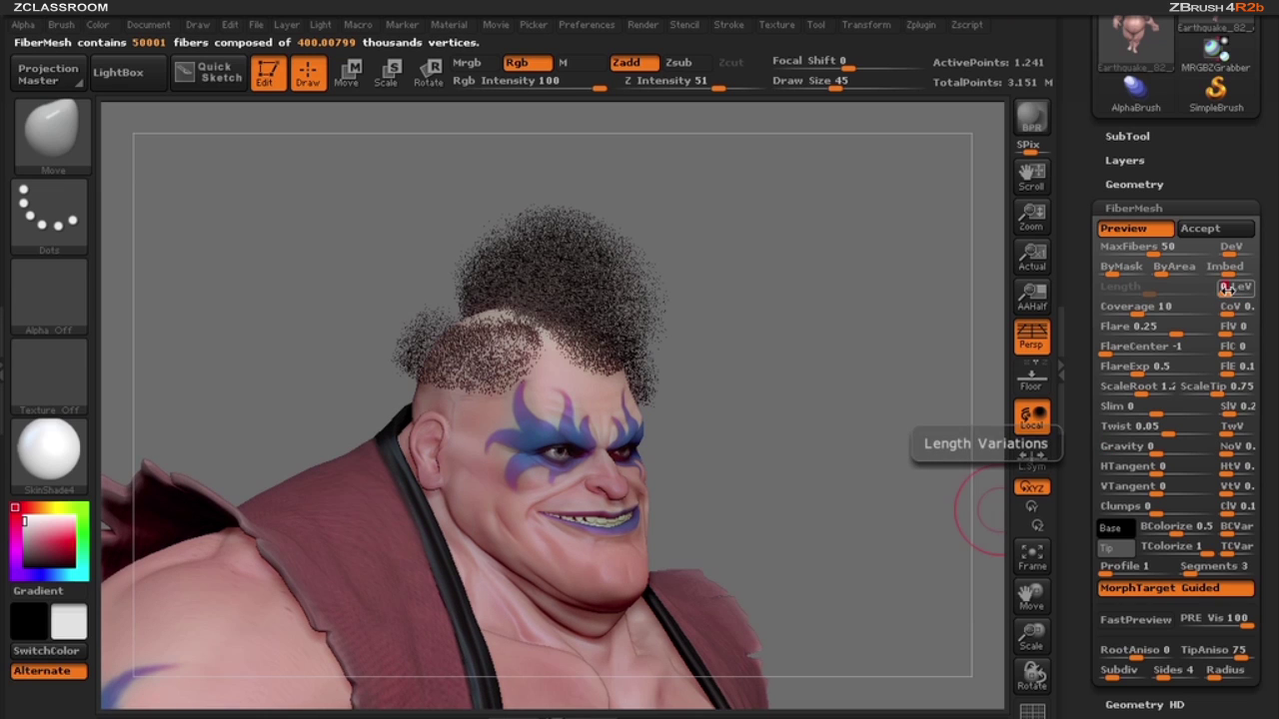
left_click_drag(1151, 309, 1152, 314)
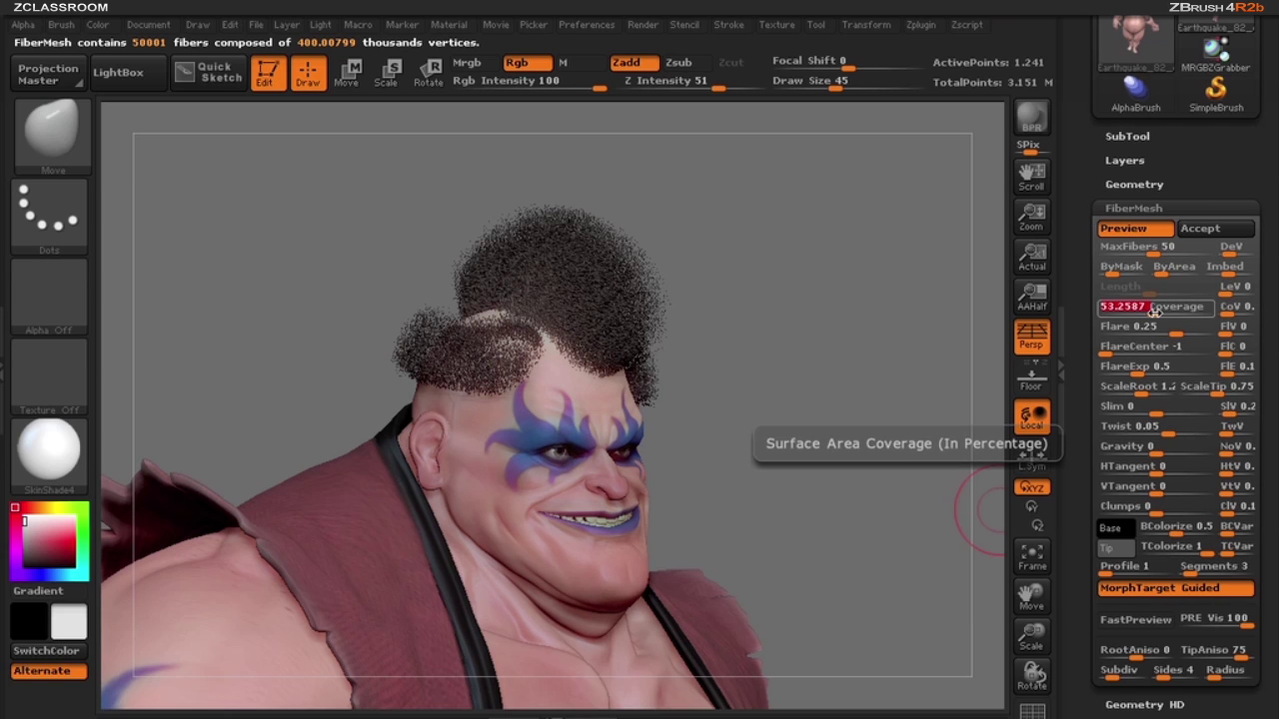
left_click_drag(1157, 249, 1162, 252)
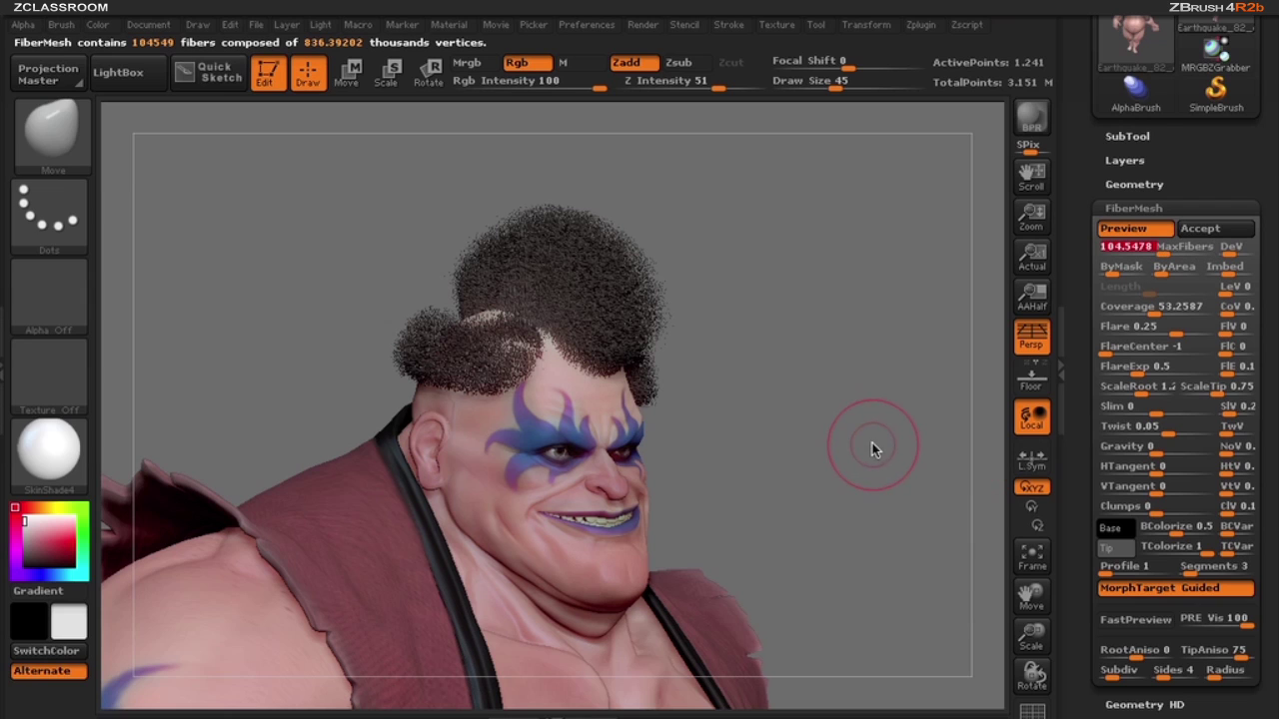
Color the fibers saturated blue at the base and light cyan at the tip
left_click(1116, 529)
left_click(1073, 668)
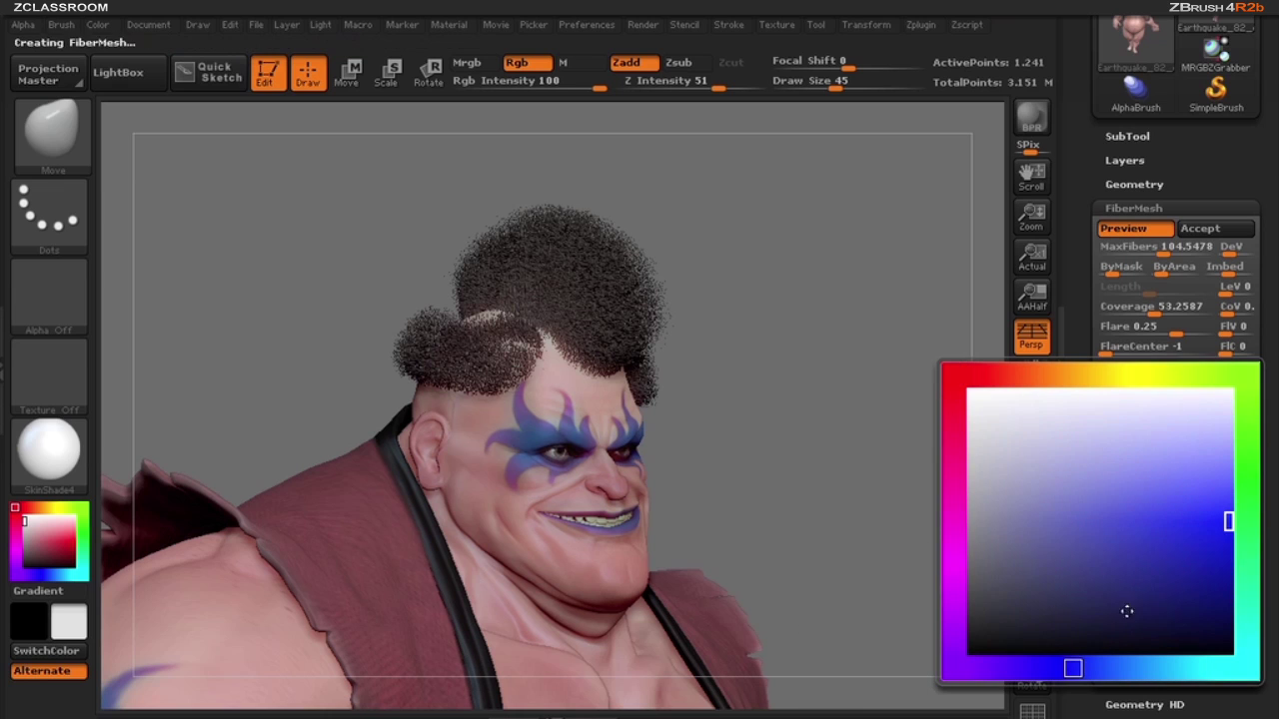
left_click(1226, 521)
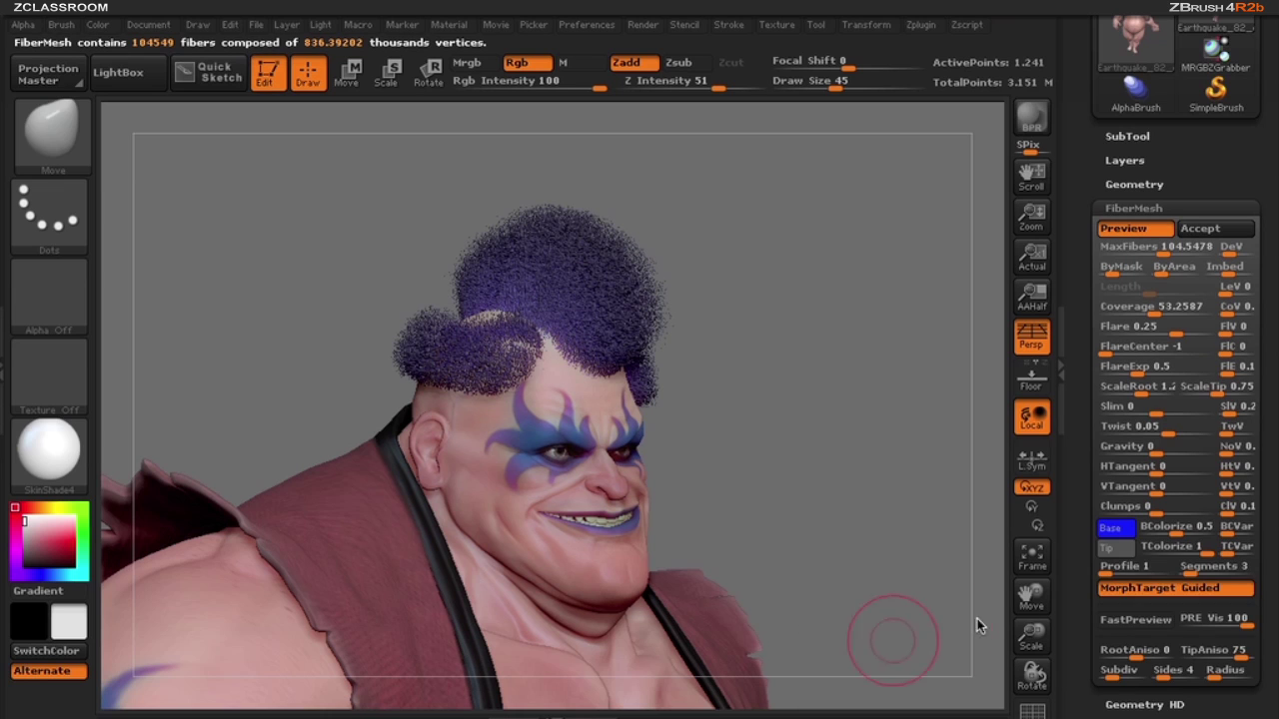
left_click(1124, 549)
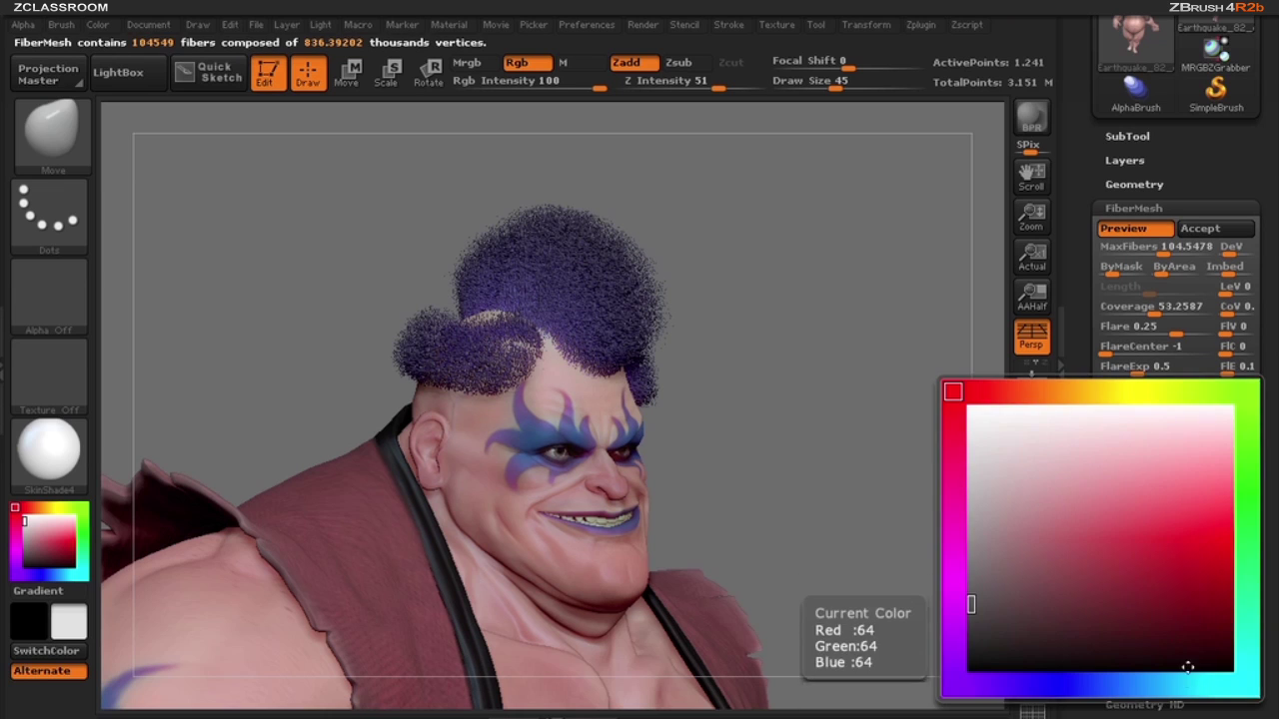
left_click(1173, 505)
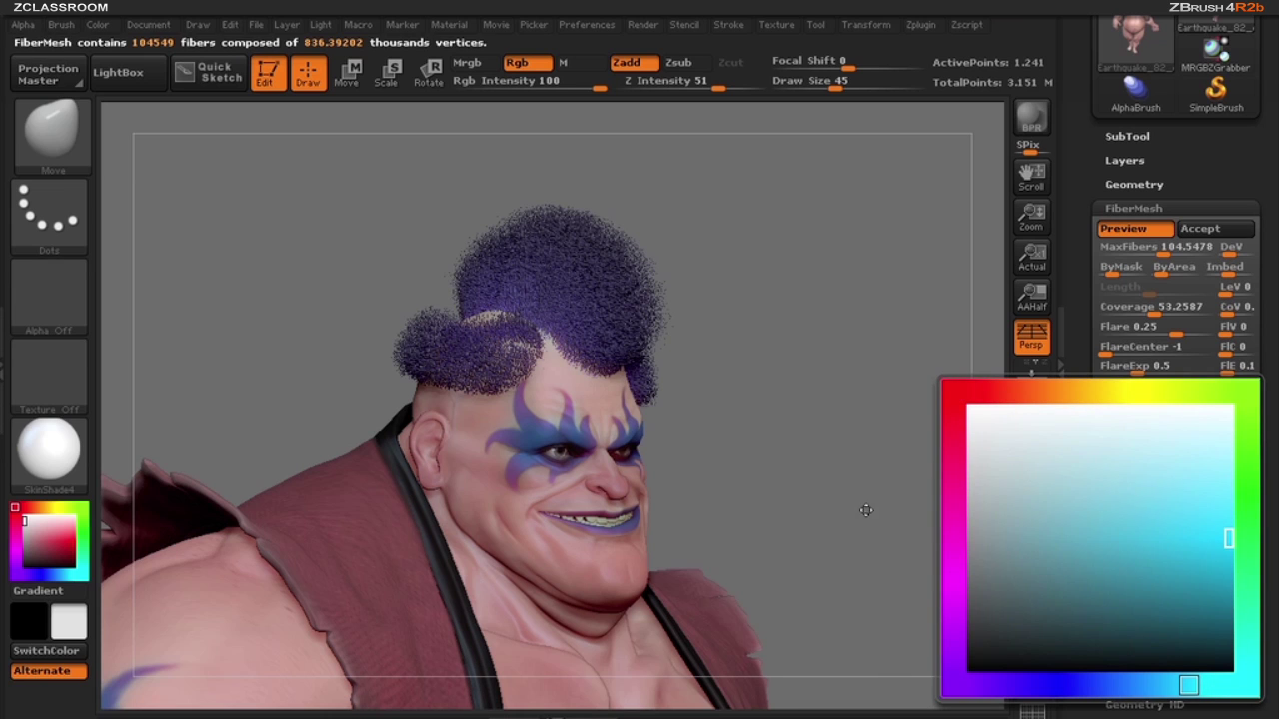
left_click(811, 496)
Accept the colored fibers as a new subtool without activating Fast Preview mode
left_click_drag(863, 488, 849, 482)
mouse_move(853, 481)
right_mouse_down("alt")
mouse_move(858, 439)
mouse_move(846, 437)
right_mouse_up("alt")
left_click(844, 432, "ctrl")
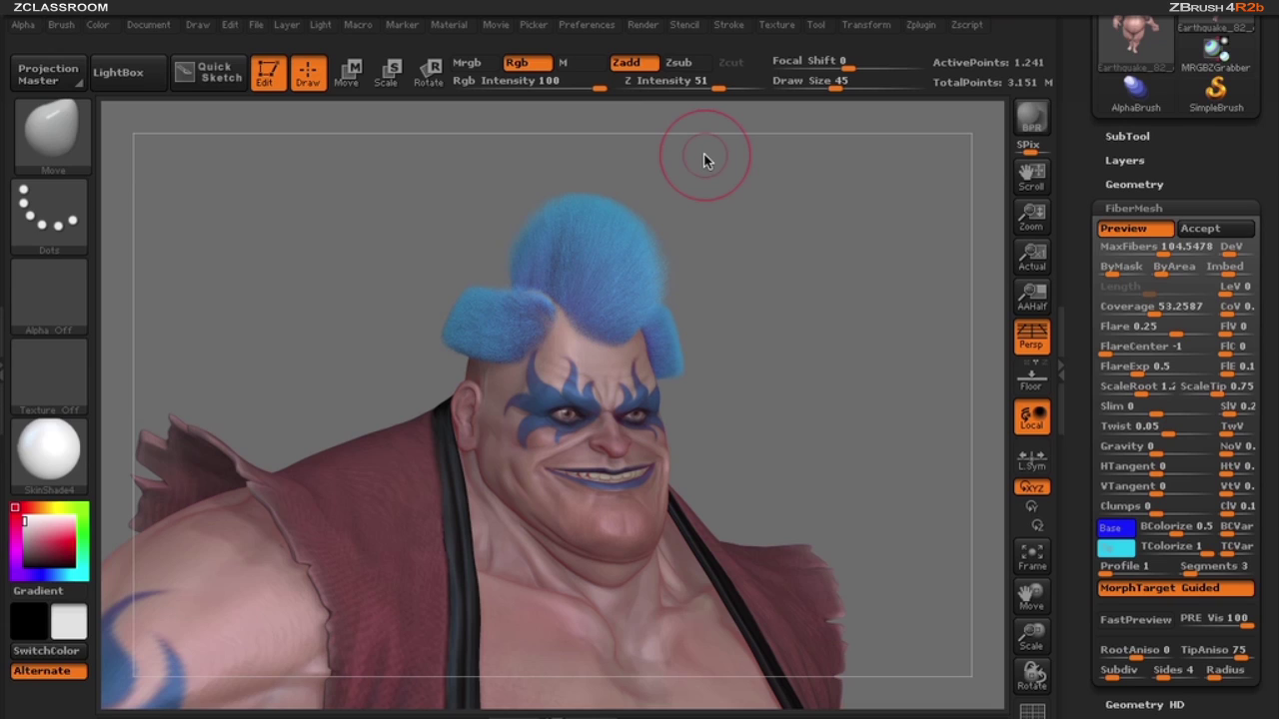
left_click(1215, 232)
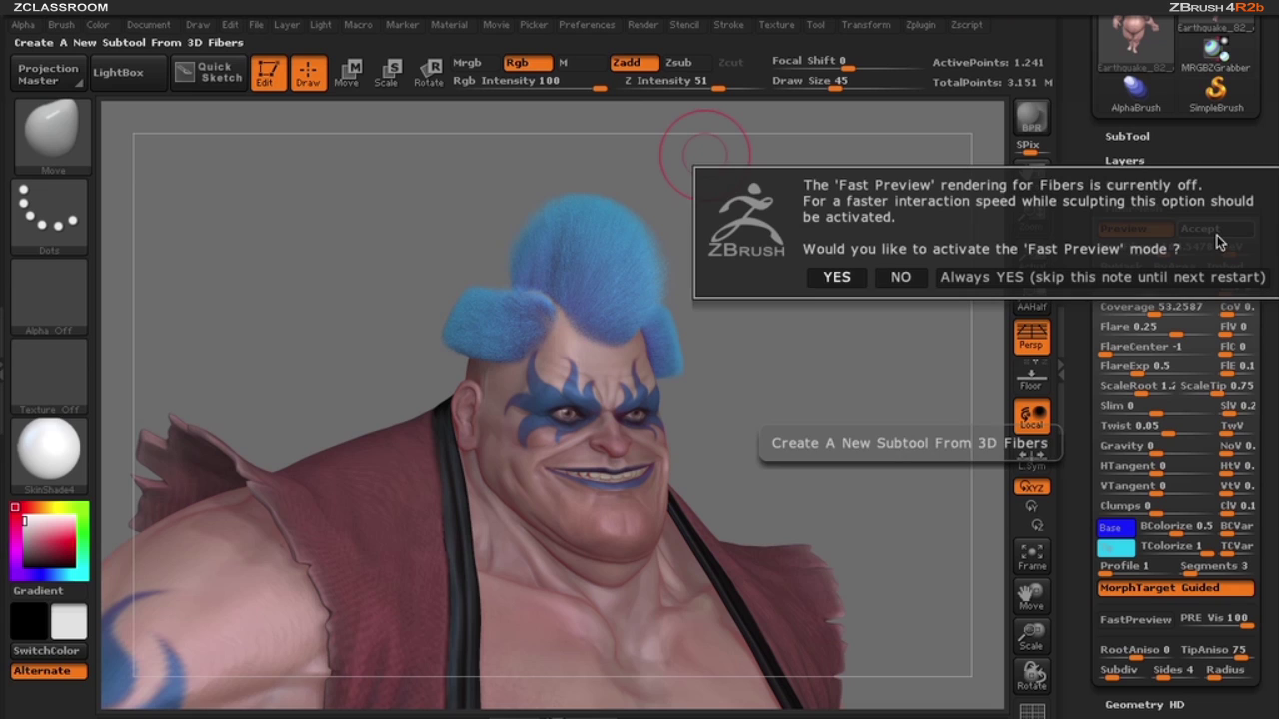
left_click(901, 279)
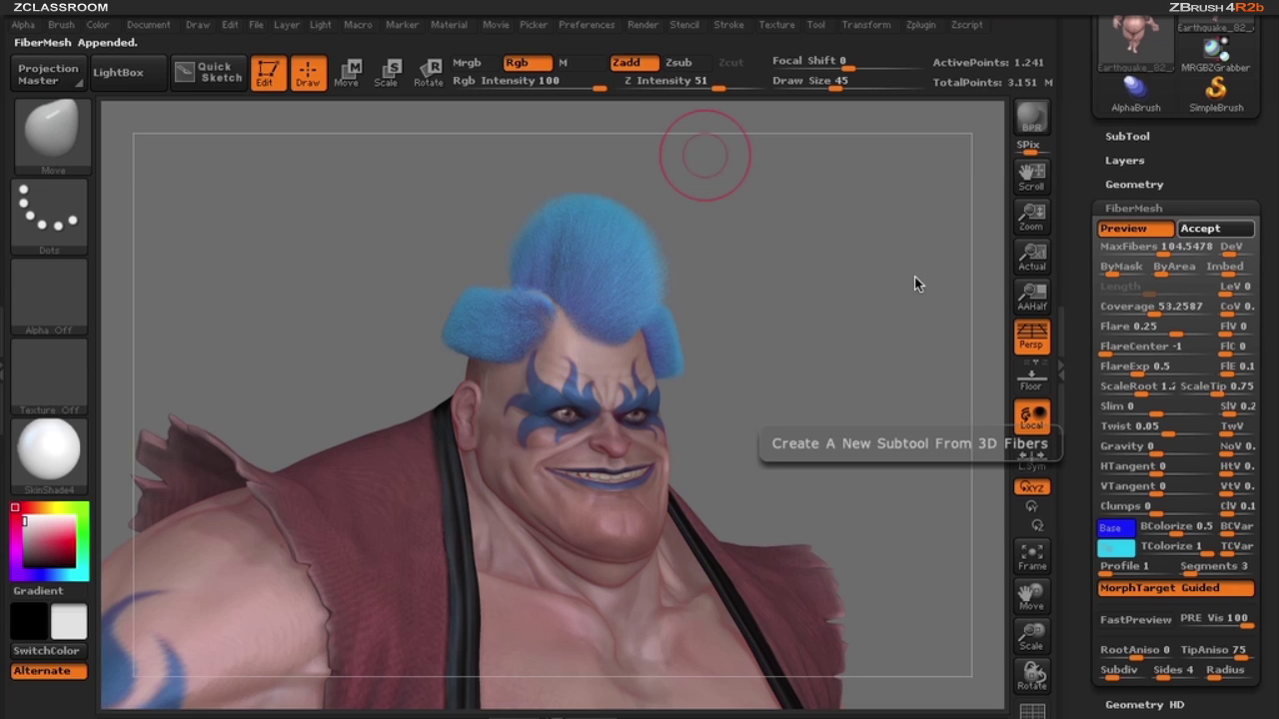
Groom the crest and side tufts of the Fibers11 subtool with the GroomHairToss brush at draw size 125
left_click(1127, 137)
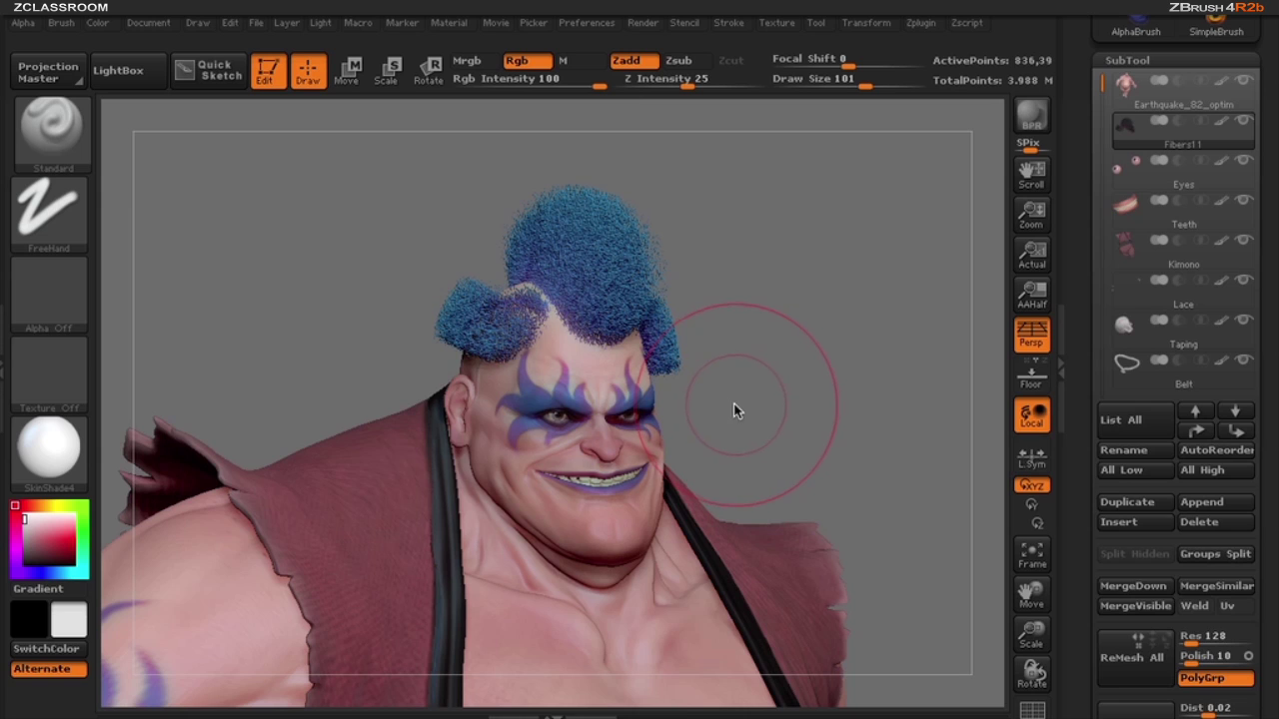
key("b")
key("g")
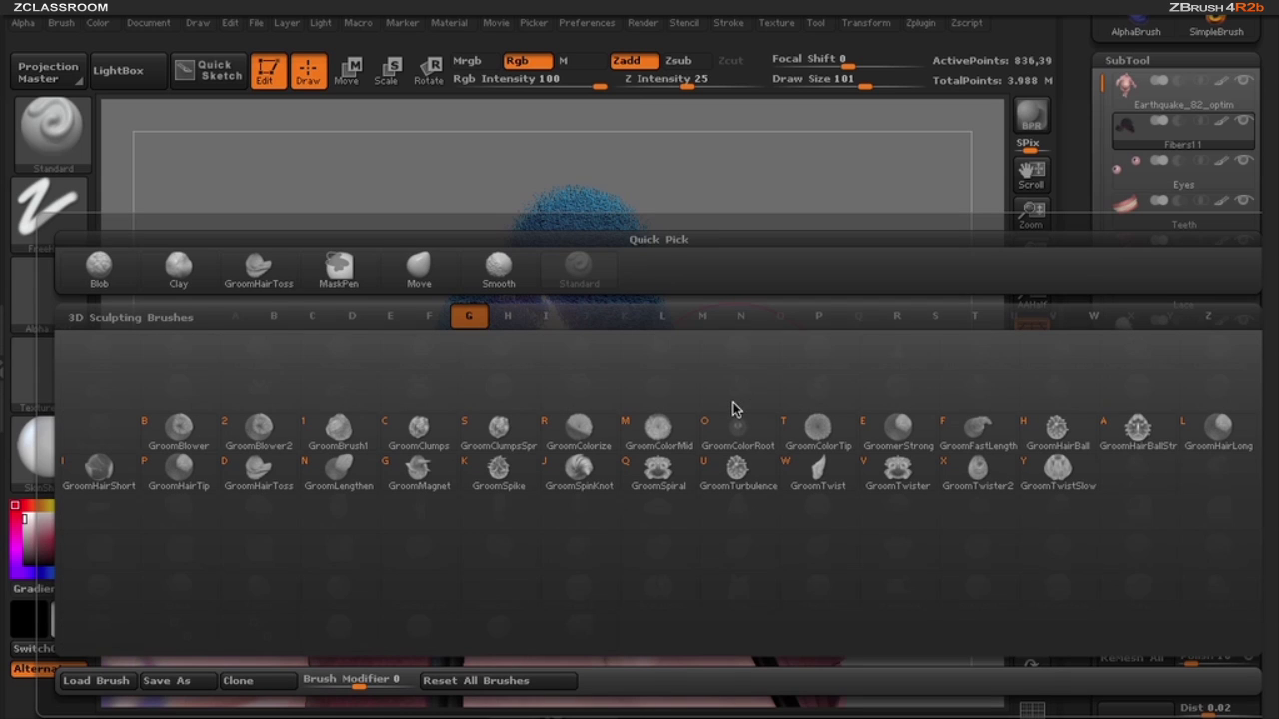
left_click(268, 480)
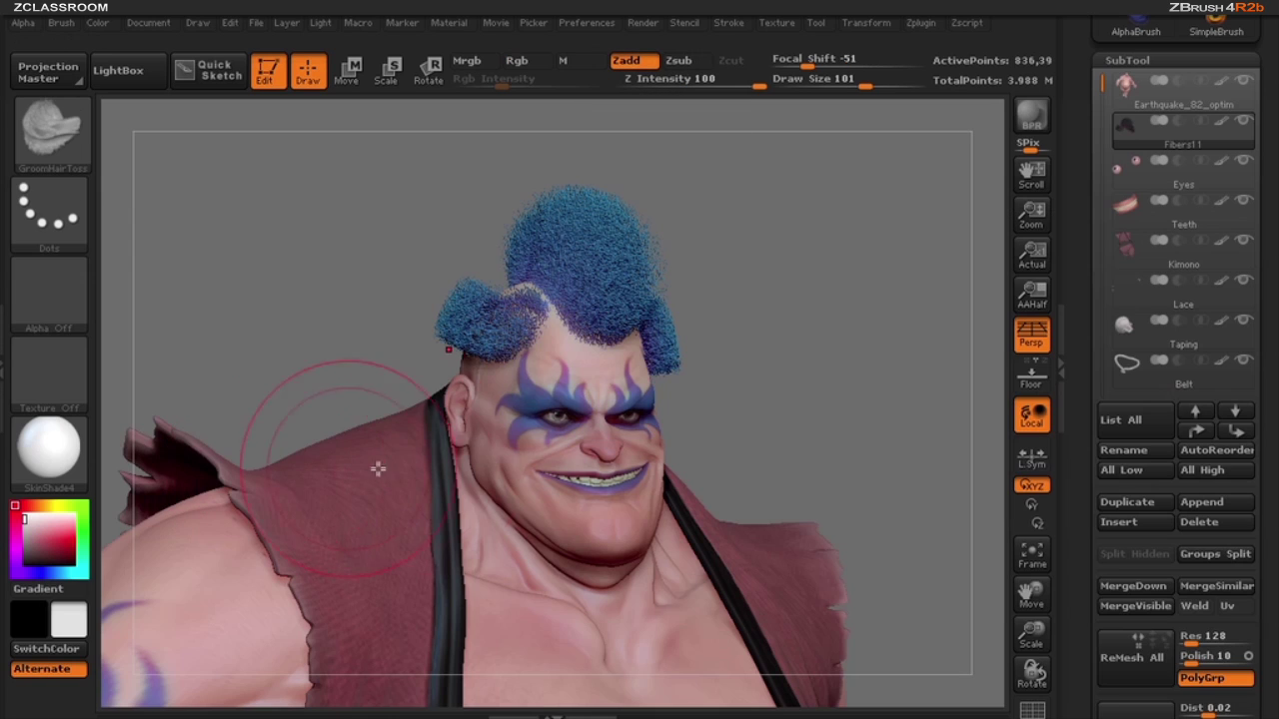
mouse_move(613, 277)
left_mouse_down()
mouse_move(633, 262)
mouse_move(616, 246)
mouse_move(627, 237)
left_mouse_up()
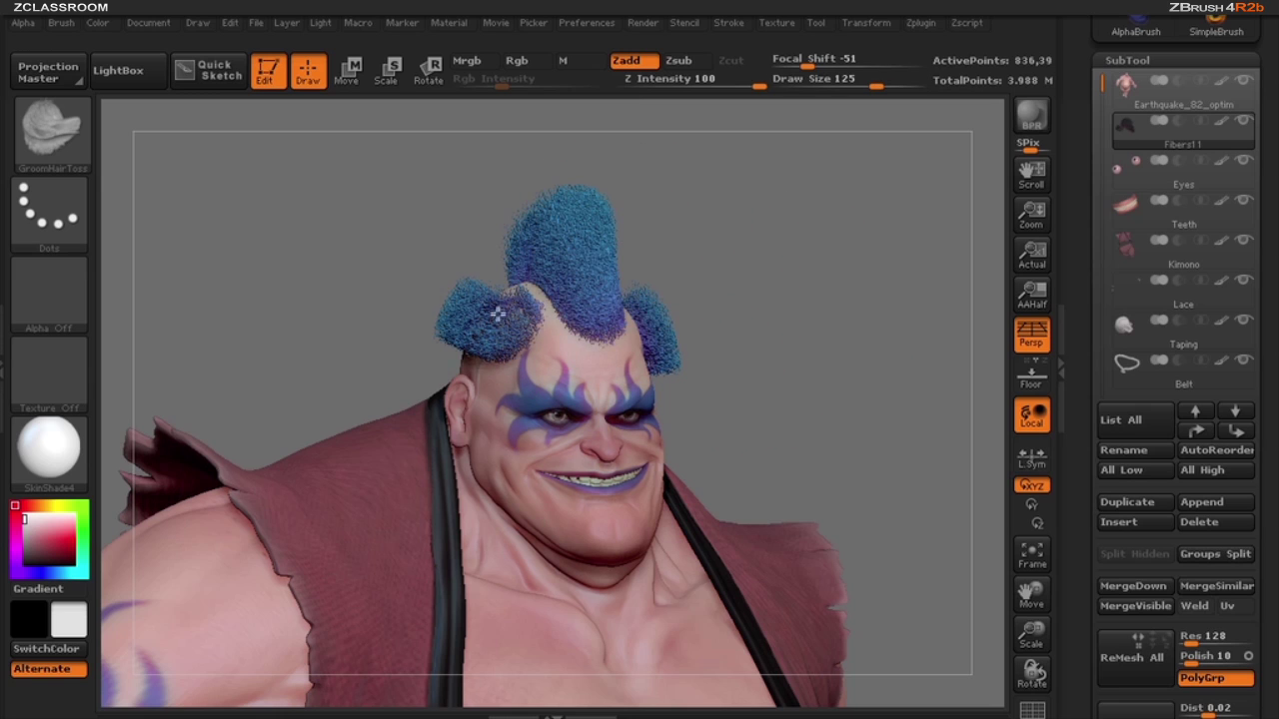
left_click_drag(490, 322, 472, 344)
left_click_drag(658, 335, 673, 321)
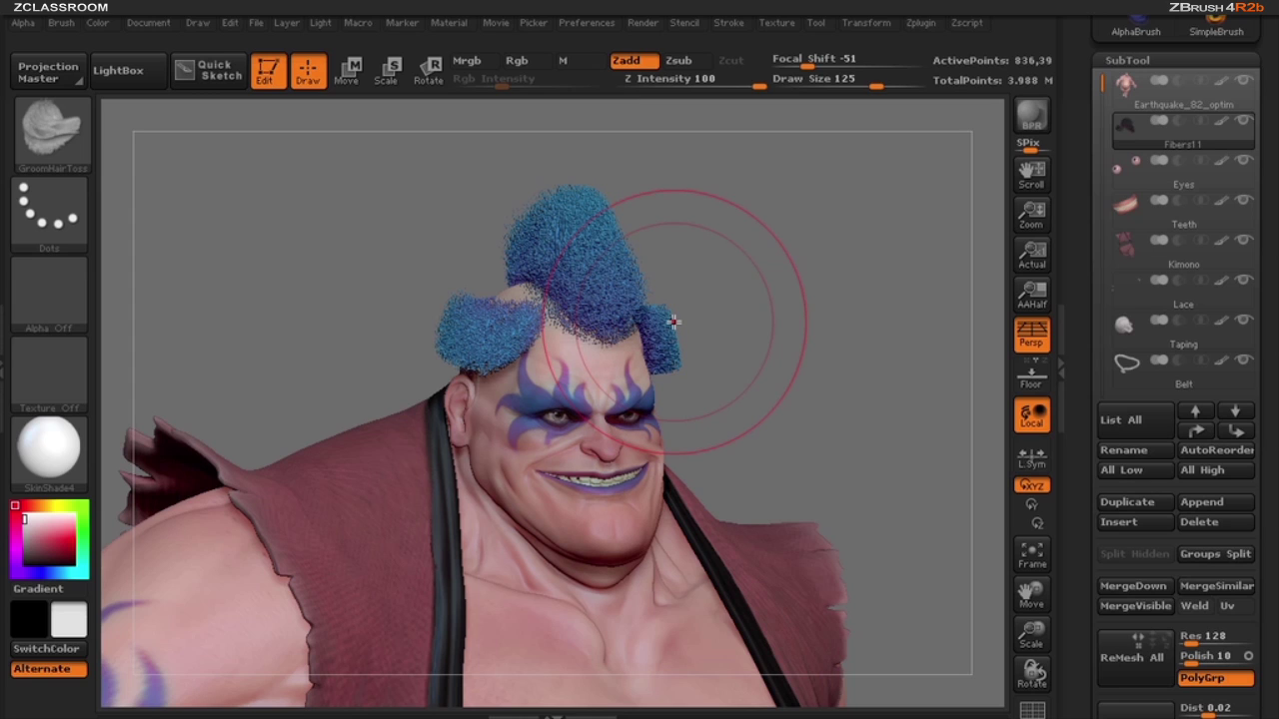